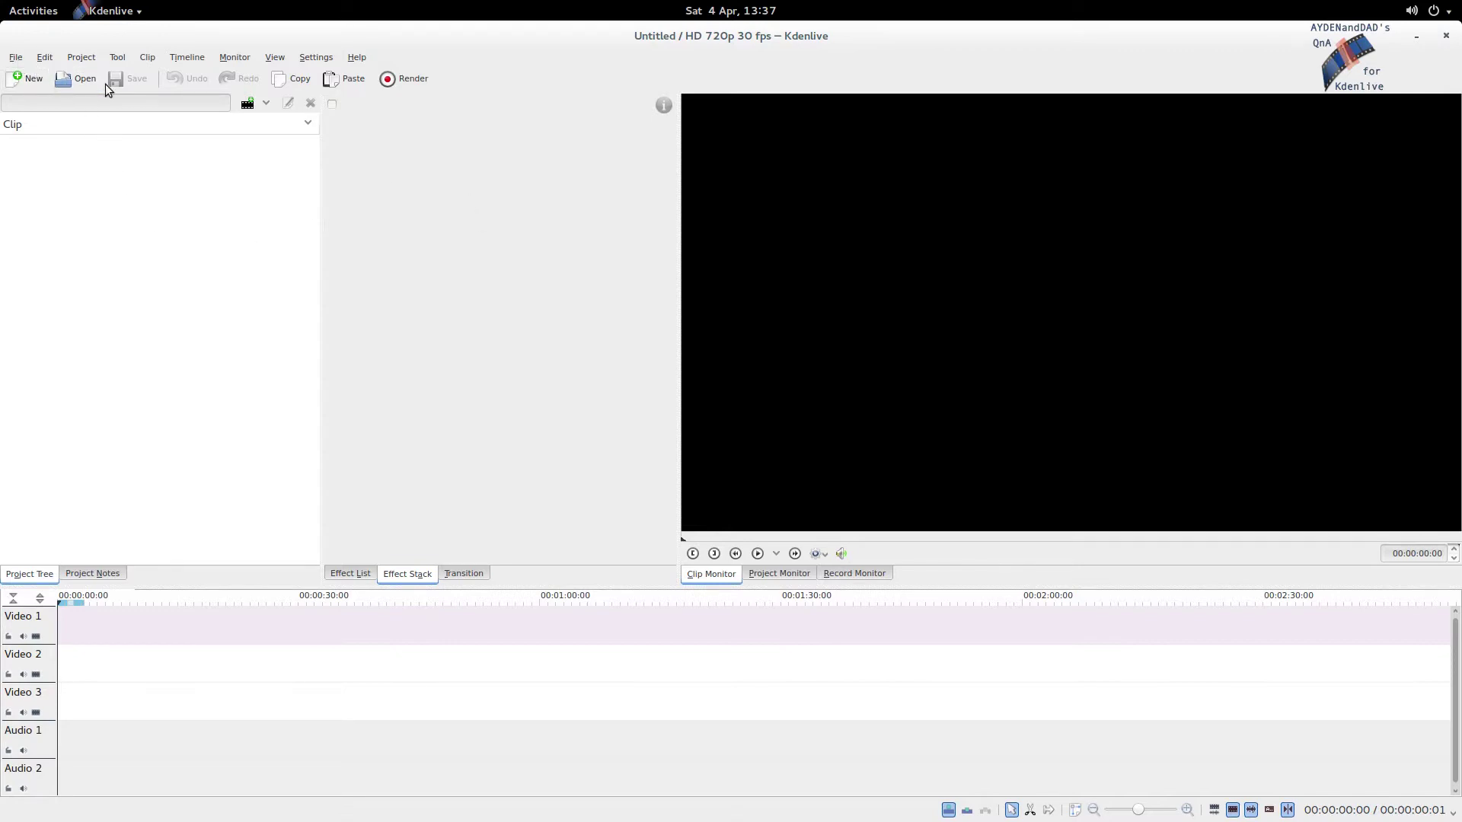
left_click(251, 101)
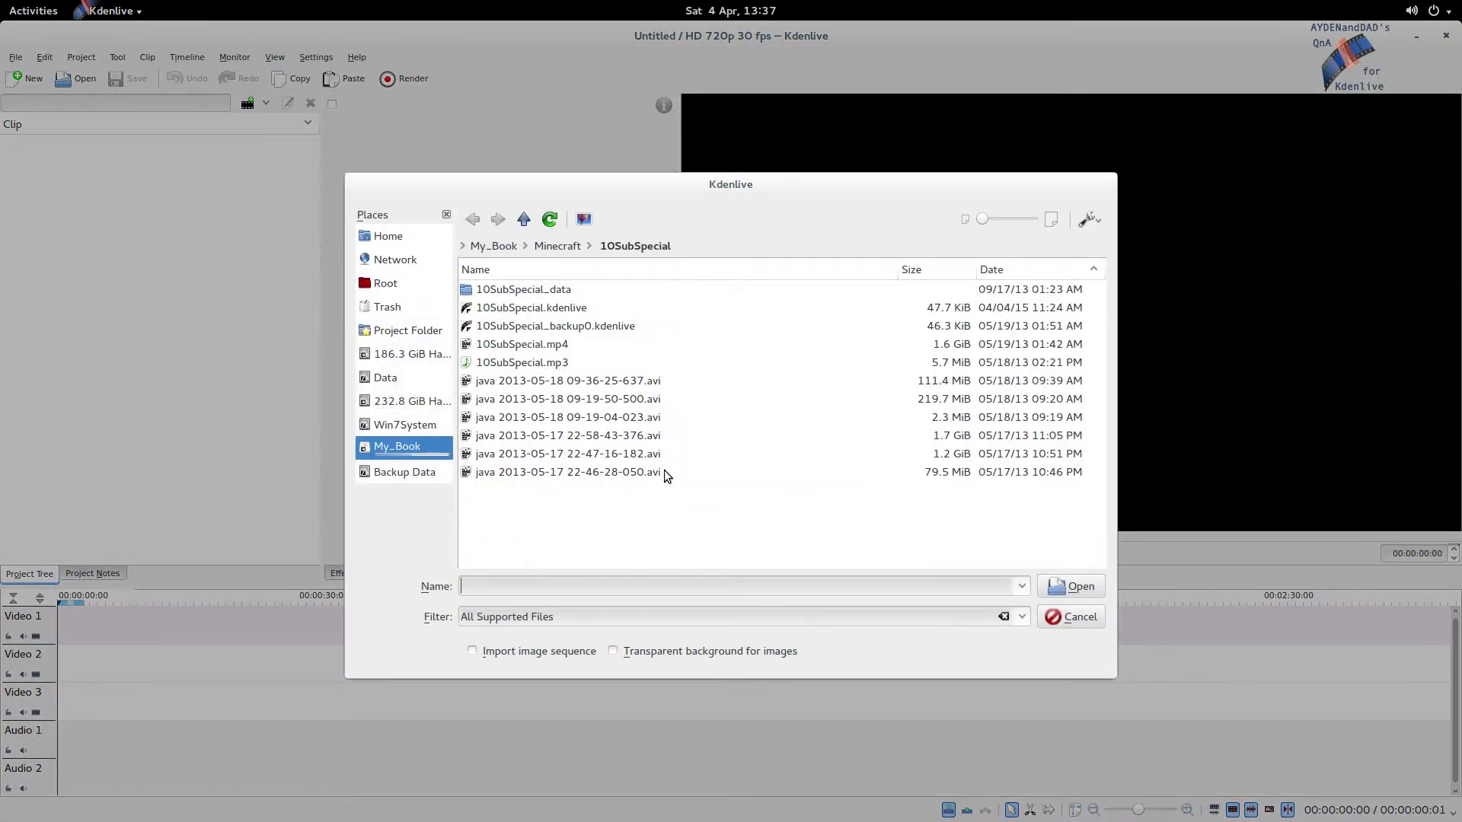
left_click(654, 384)
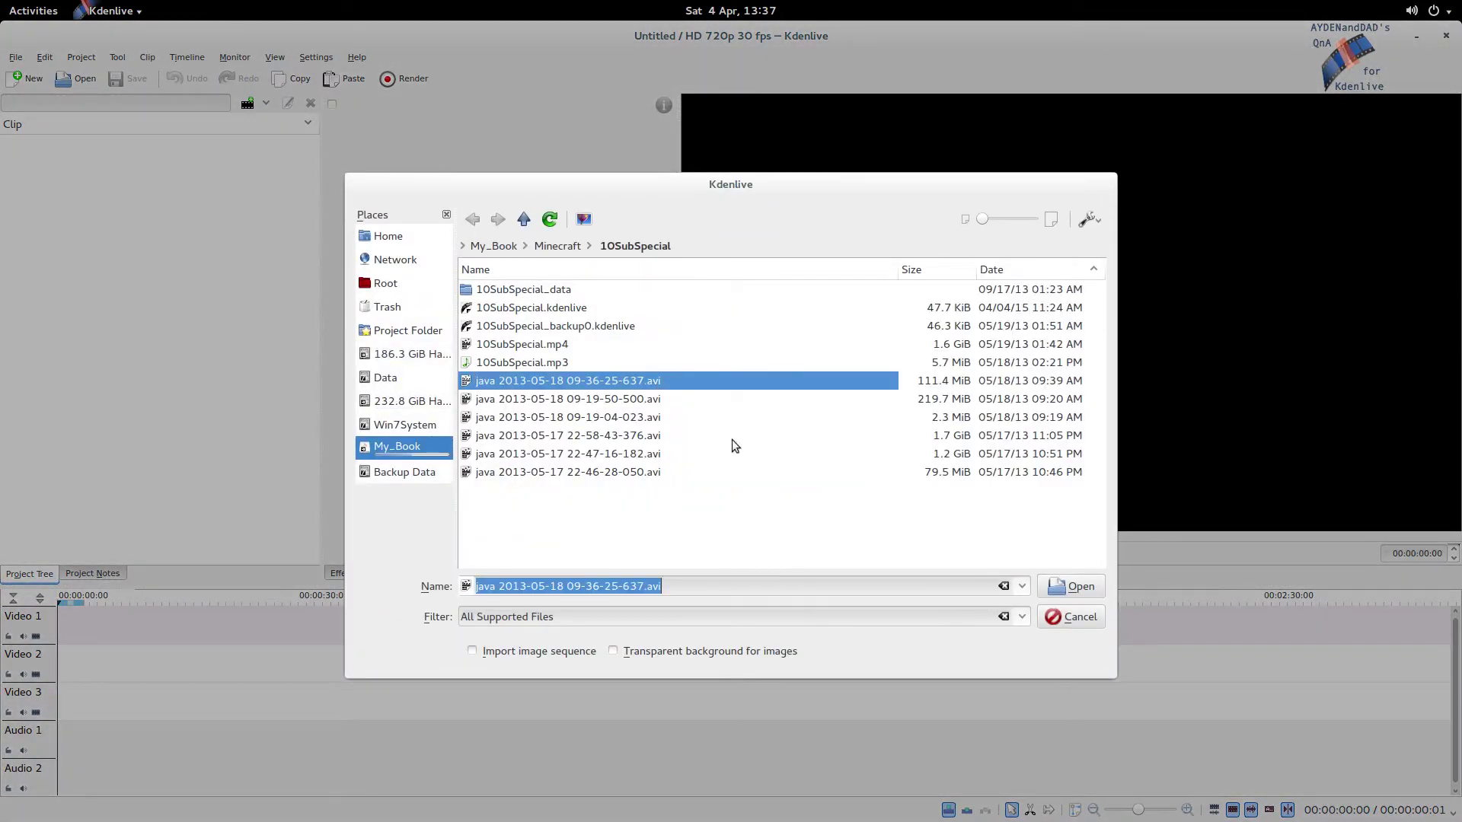
left_click(1095, 592)
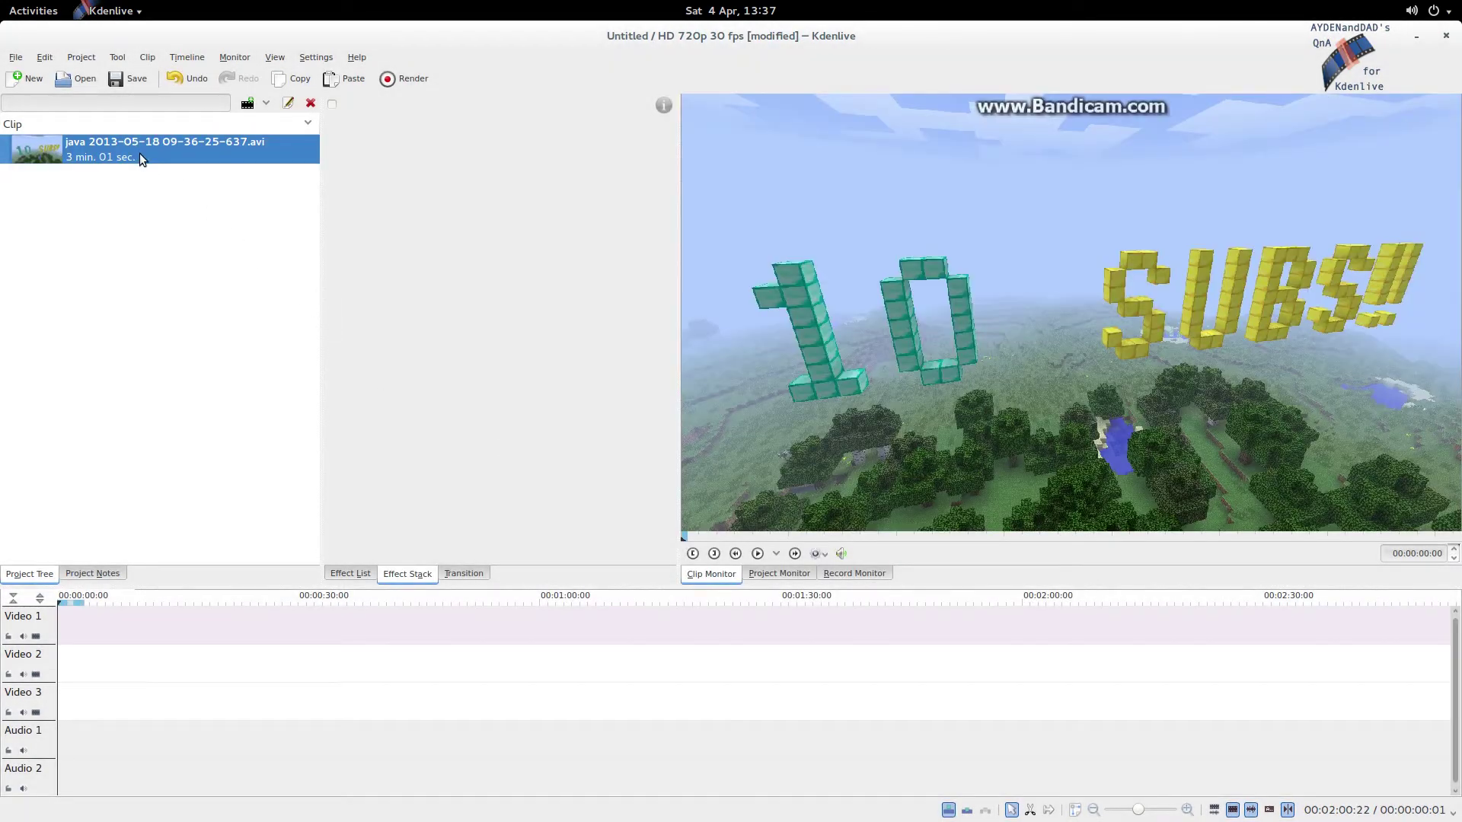
left_click_drag(139, 153, 394, 662)
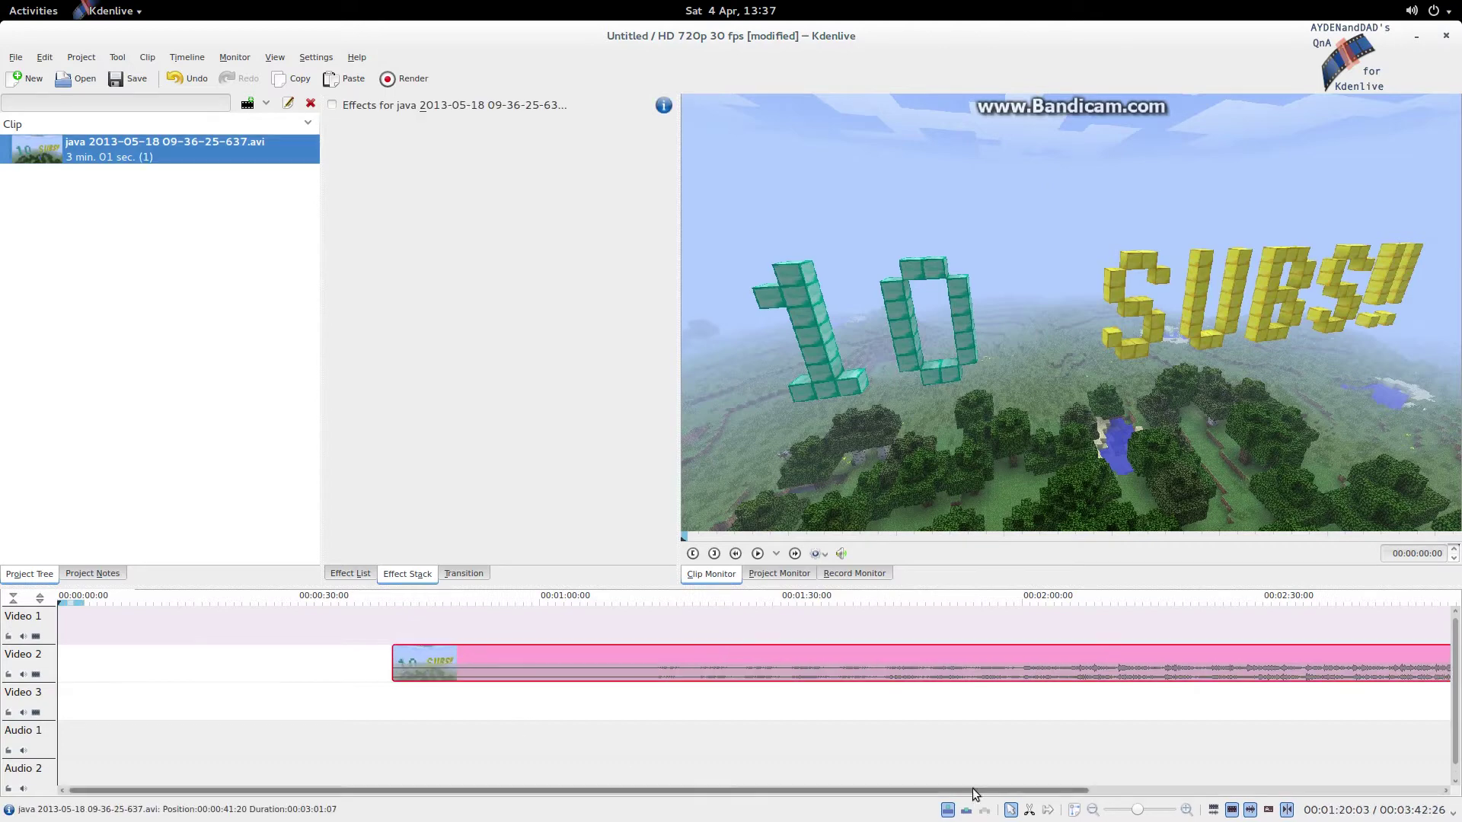
- Zoom out to show the whole clip, preview it in the Project Monitor, then select it
left_click(1074, 809)
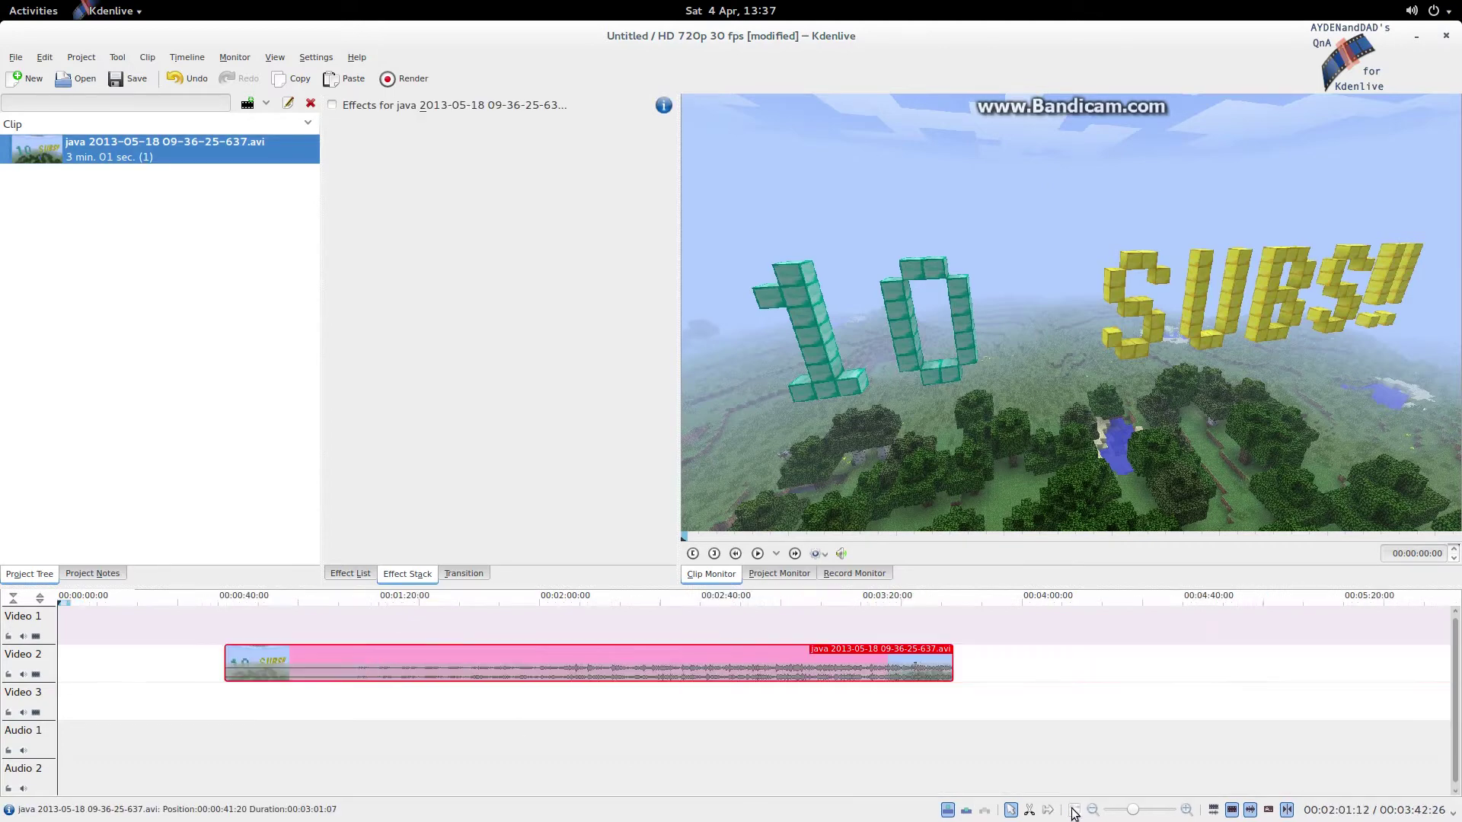
left_click(226, 708)
left_click(226, 707)
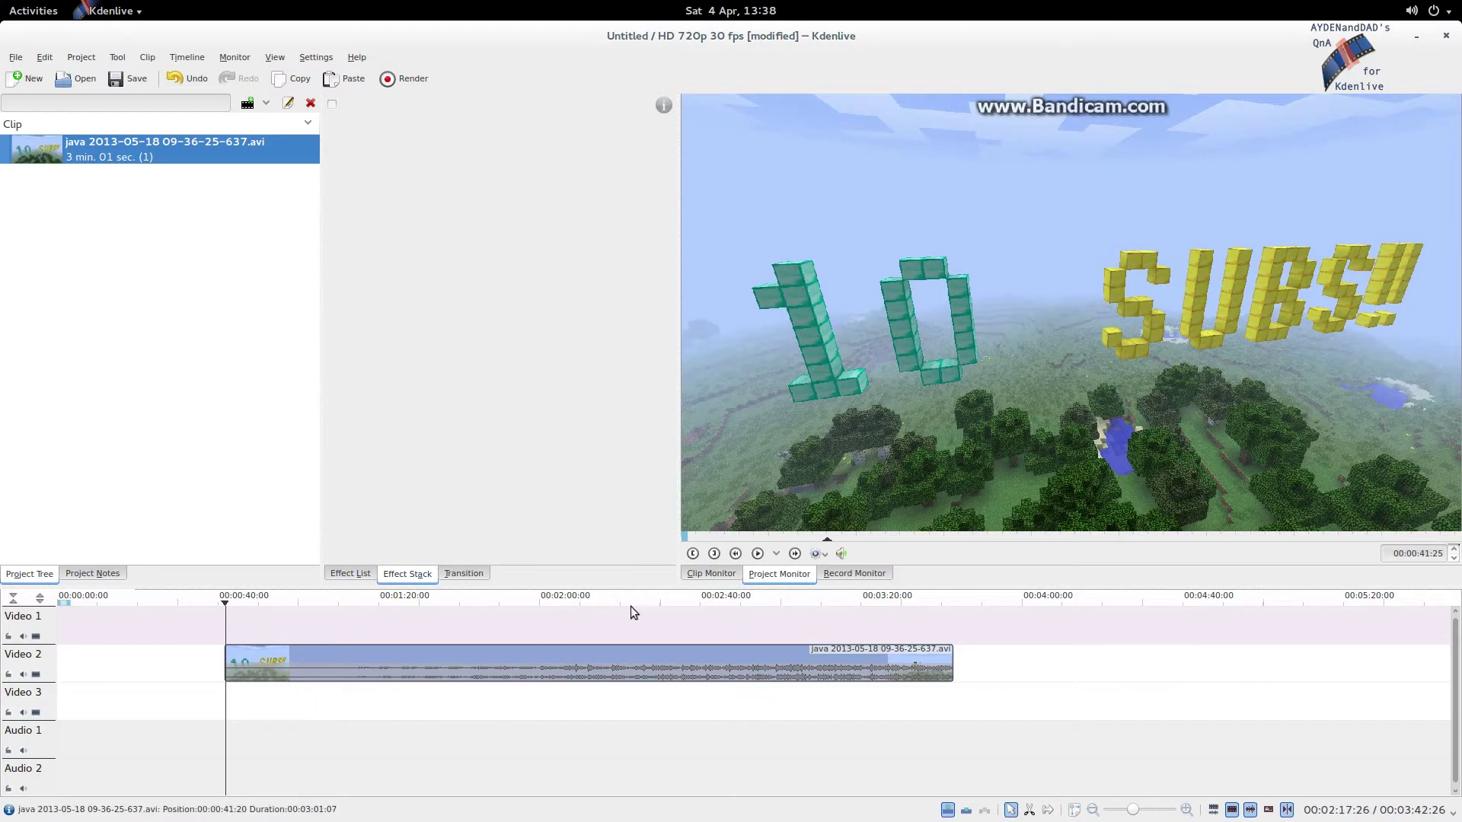
left_click(758, 554)
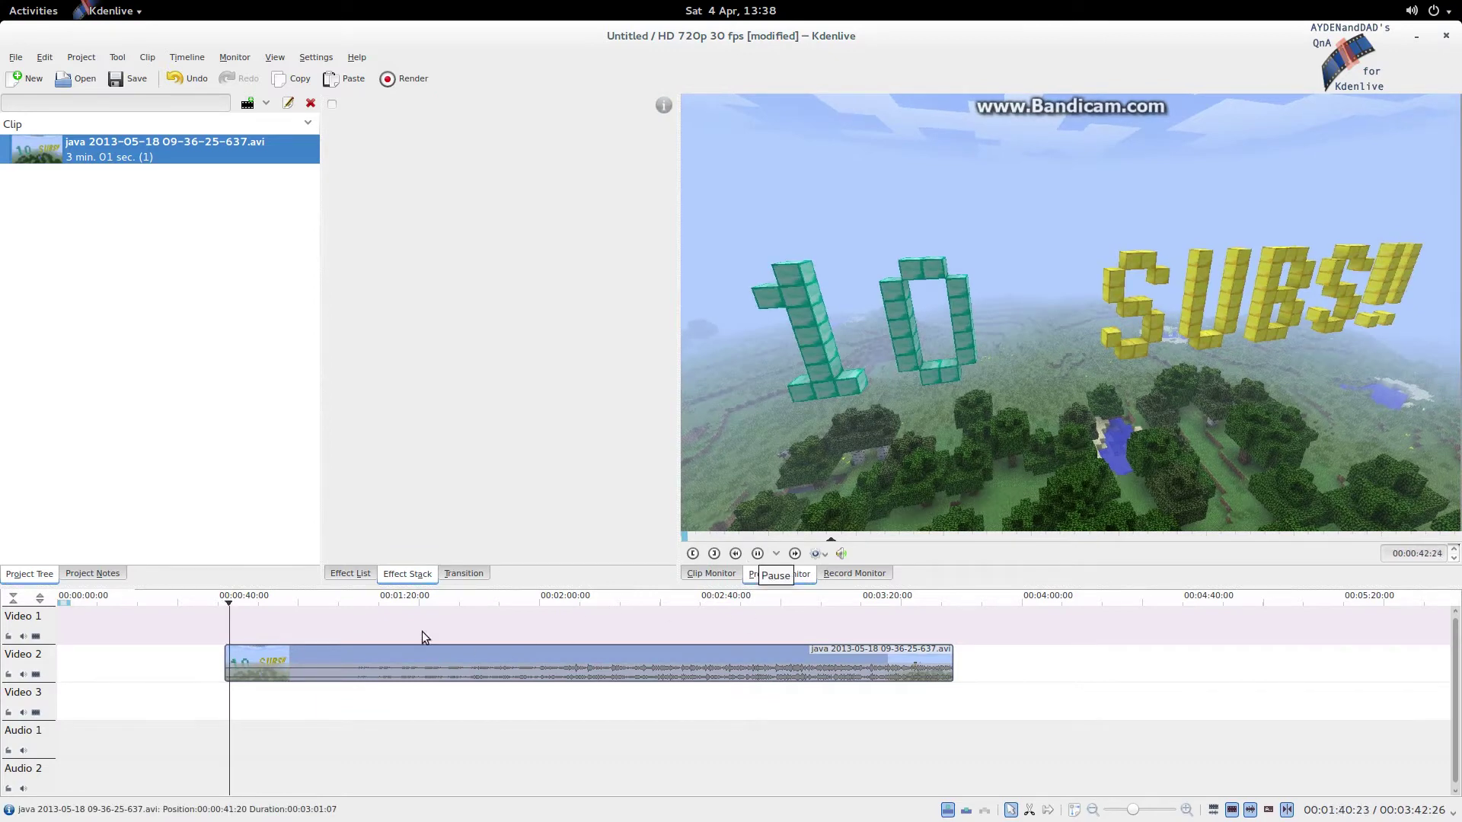
left_click(272, 635)
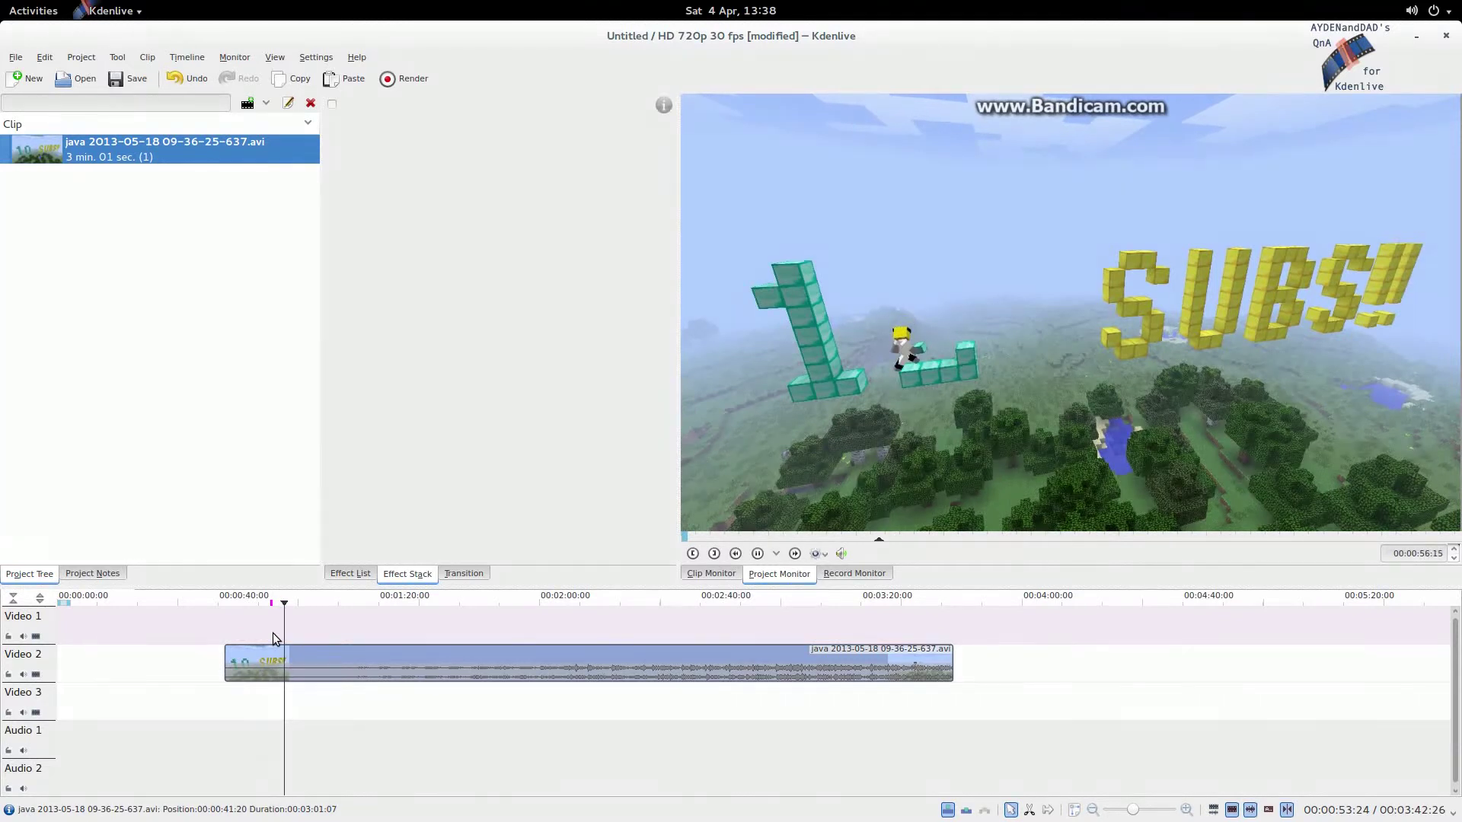
left_click(758, 553)
left_click(646, 669)
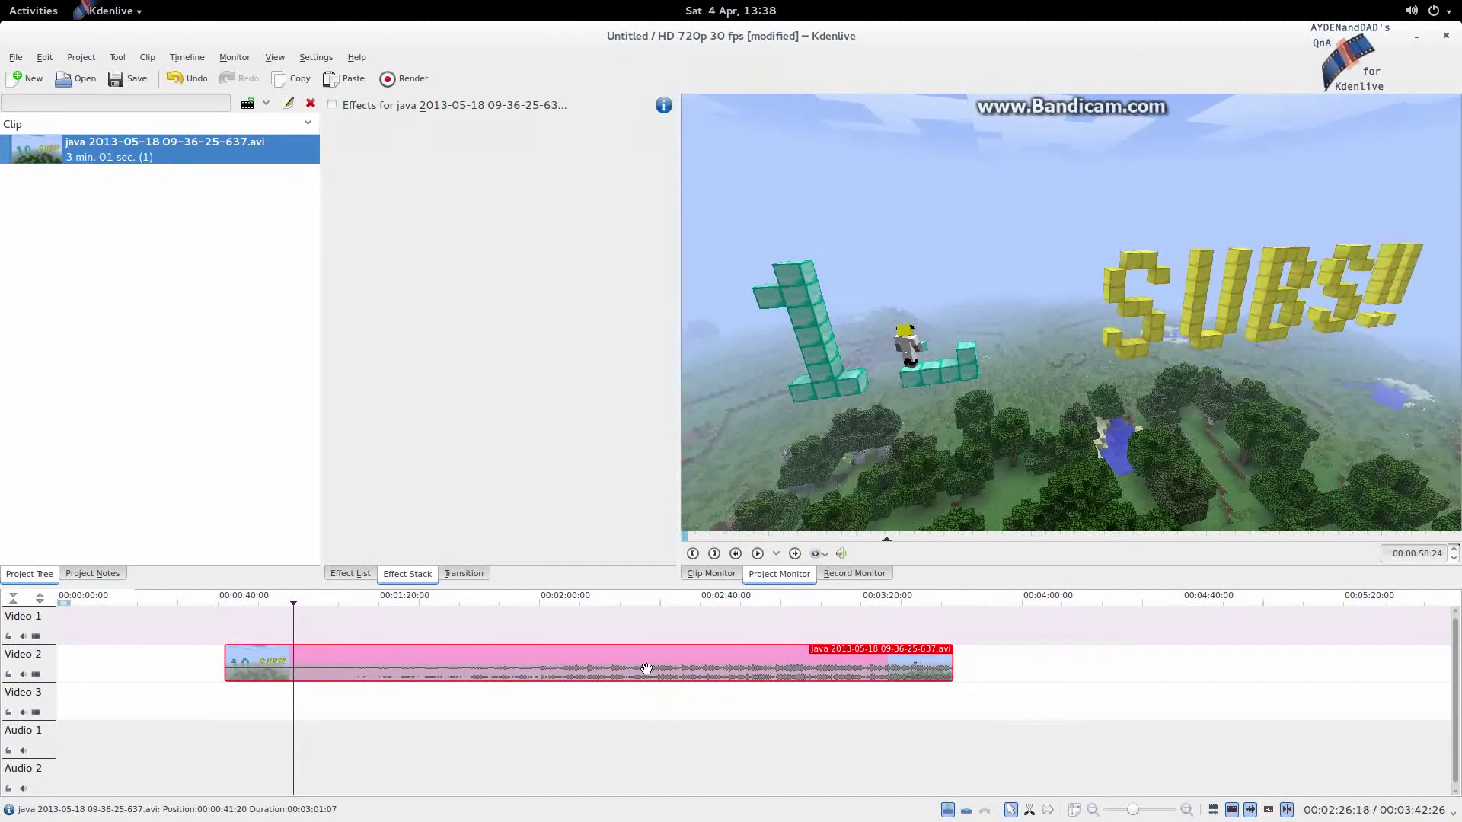
- Apply the Speed effect from the Motion category to the Video 2 clip
left_click(351, 574)
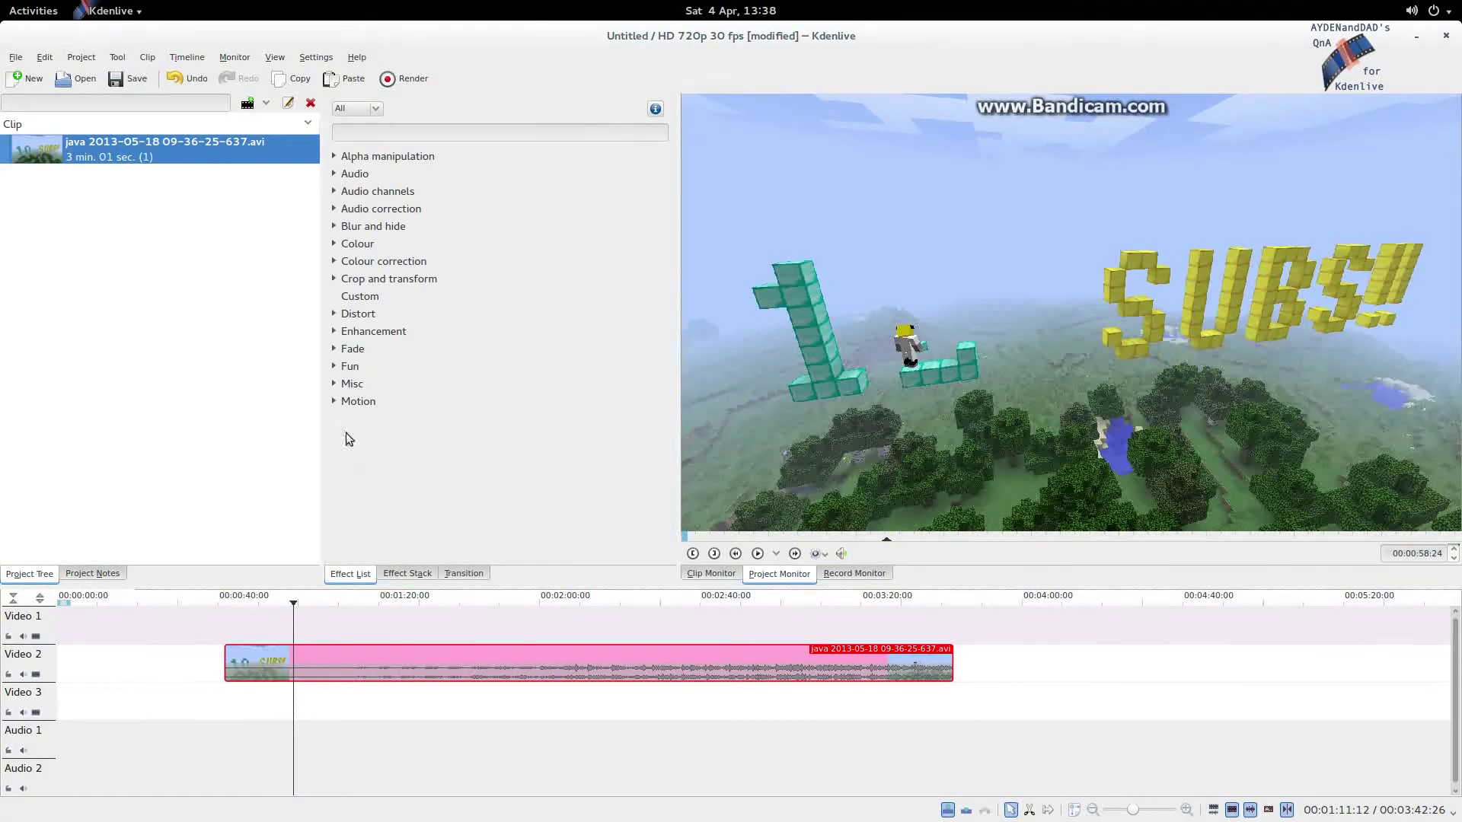
left_click(334, 402)
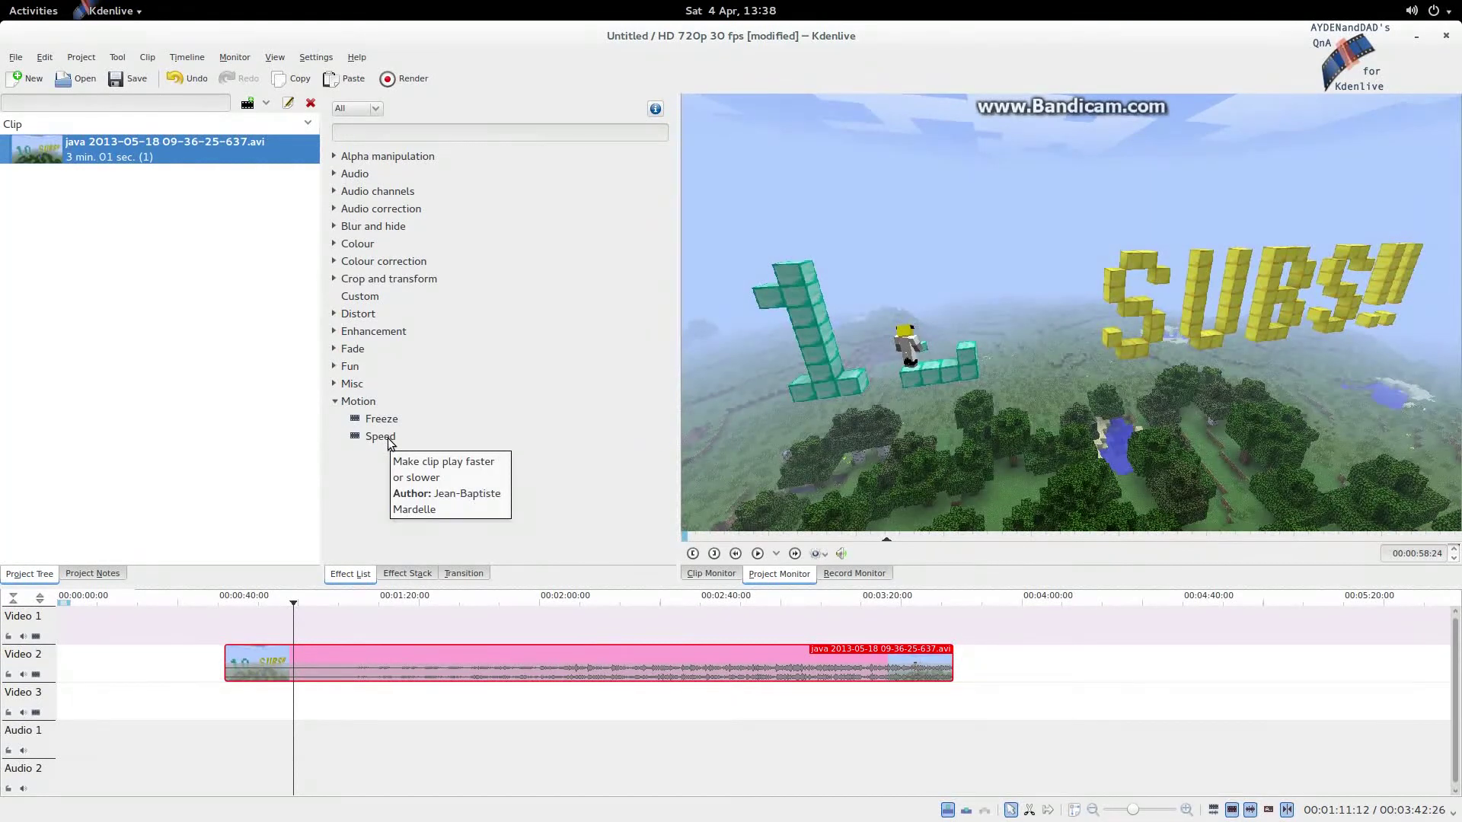
left_click(380, 437)
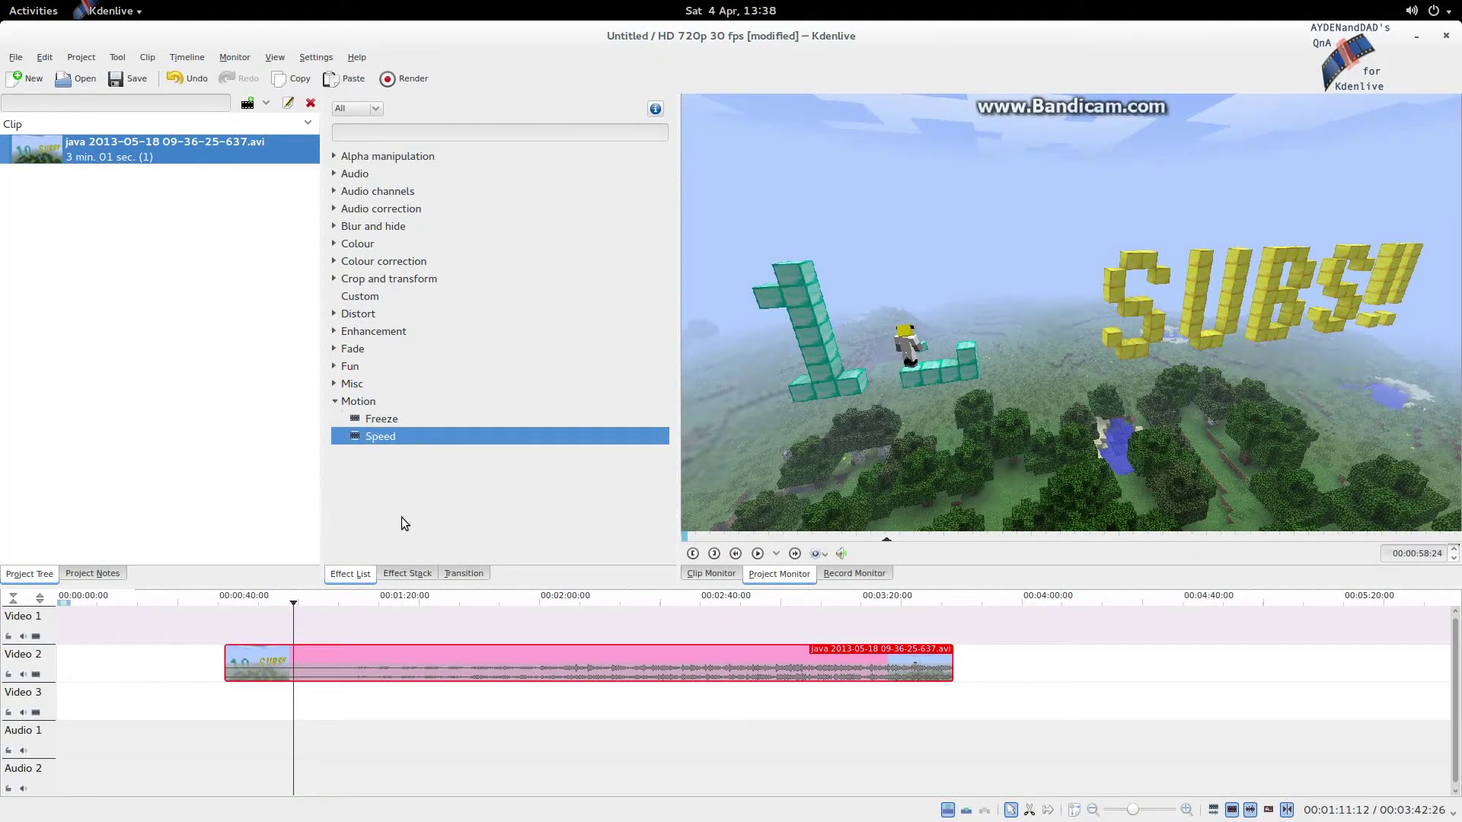
double_click(392, 440)
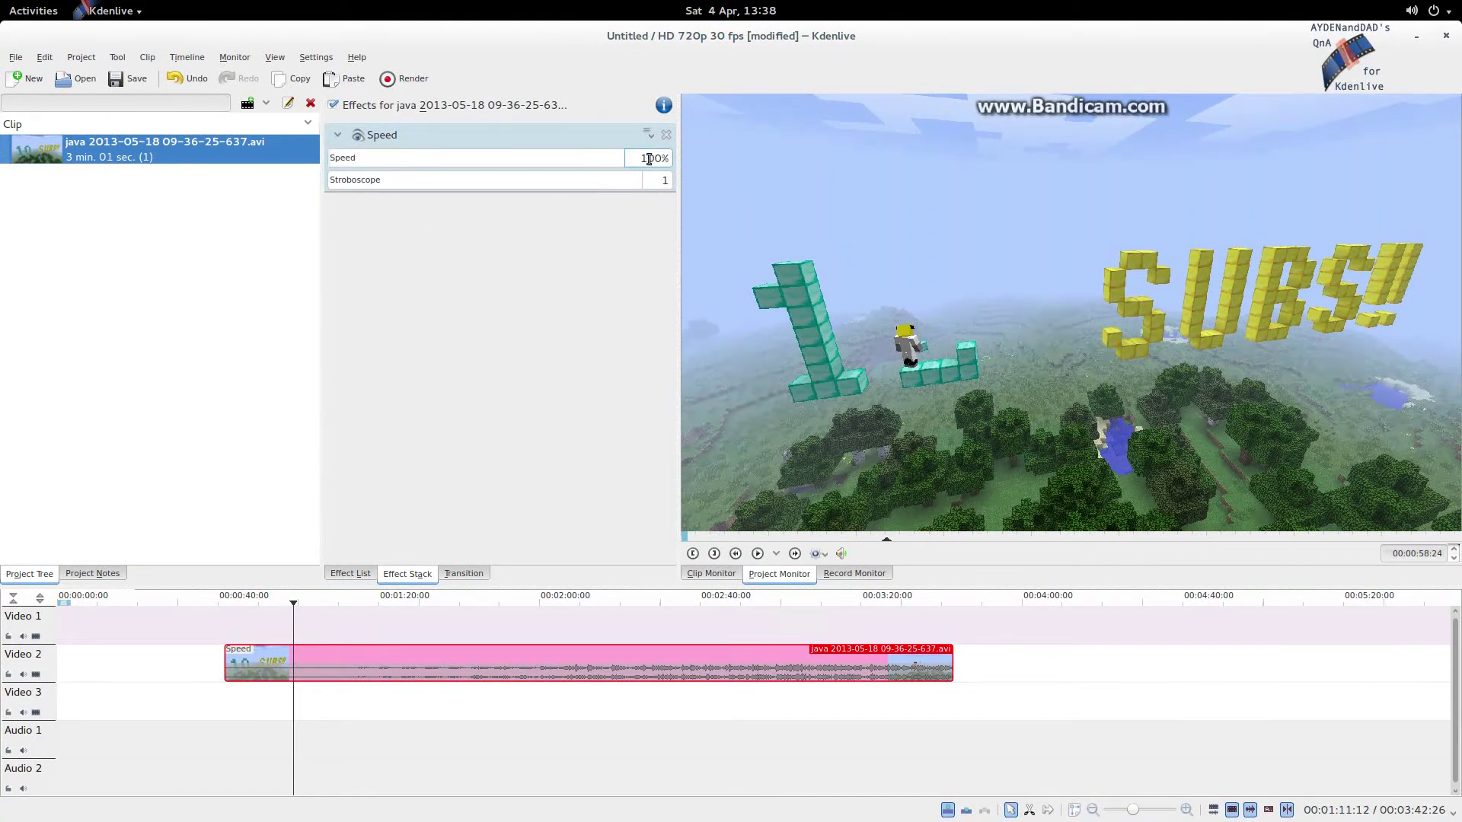
- Set Speed to 200% and fit the halved 00:01:30:17 clip in the timeline view
left_click_drag(649, 159, 634, 166)
type("2")
key("Return")
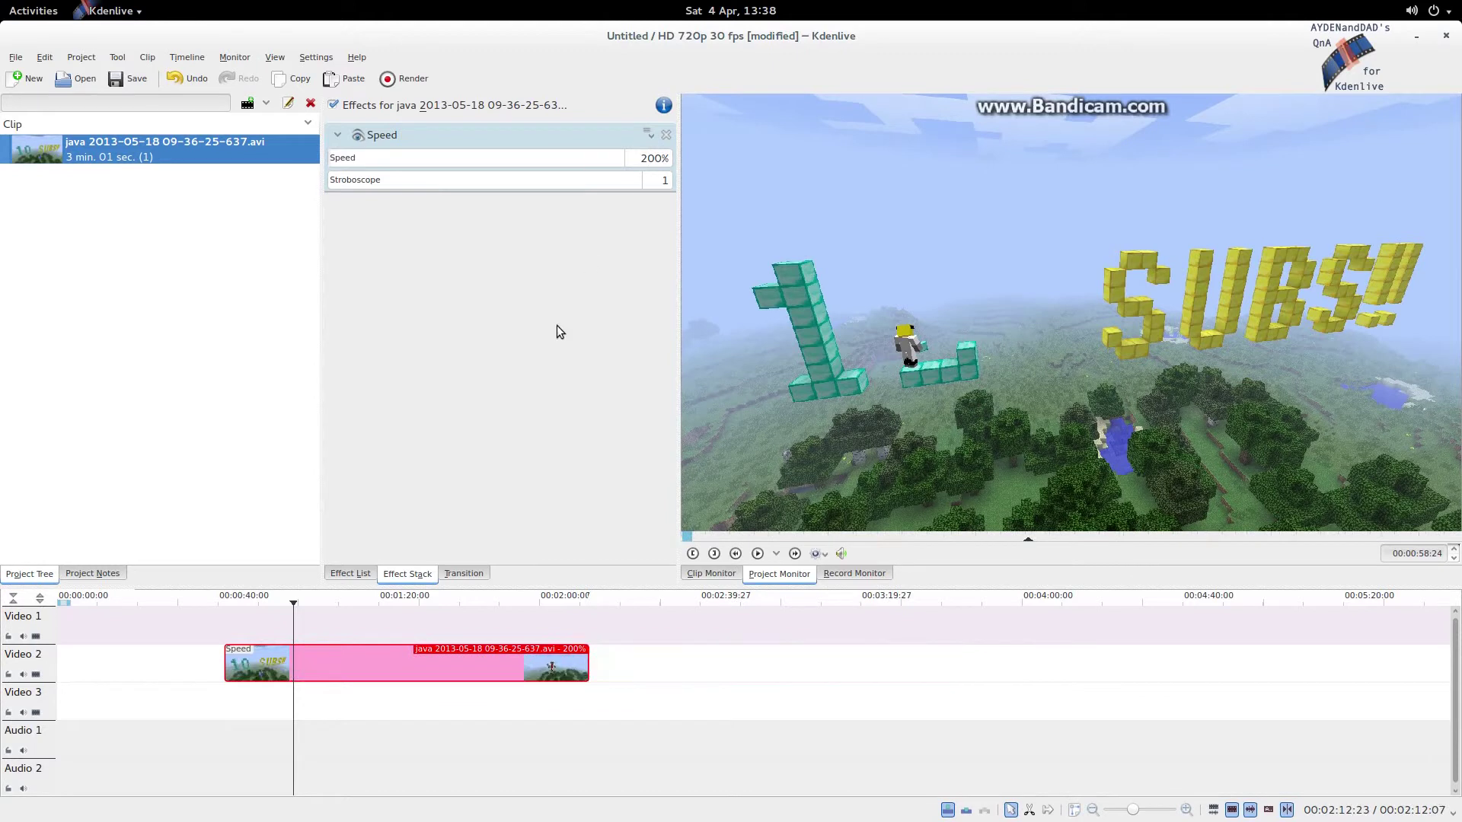
left_click(1075, 809)
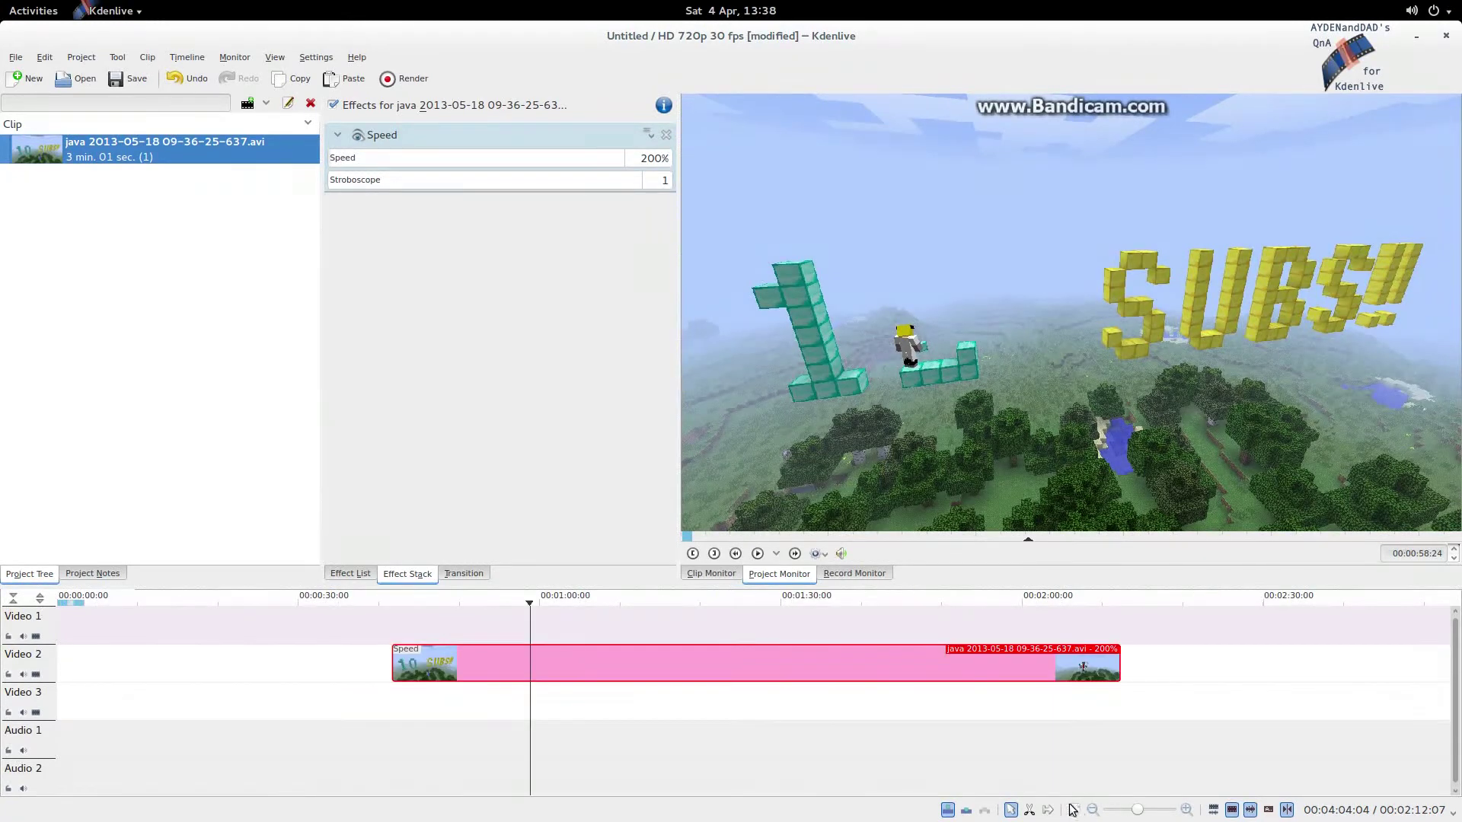
left_click(393, 699)
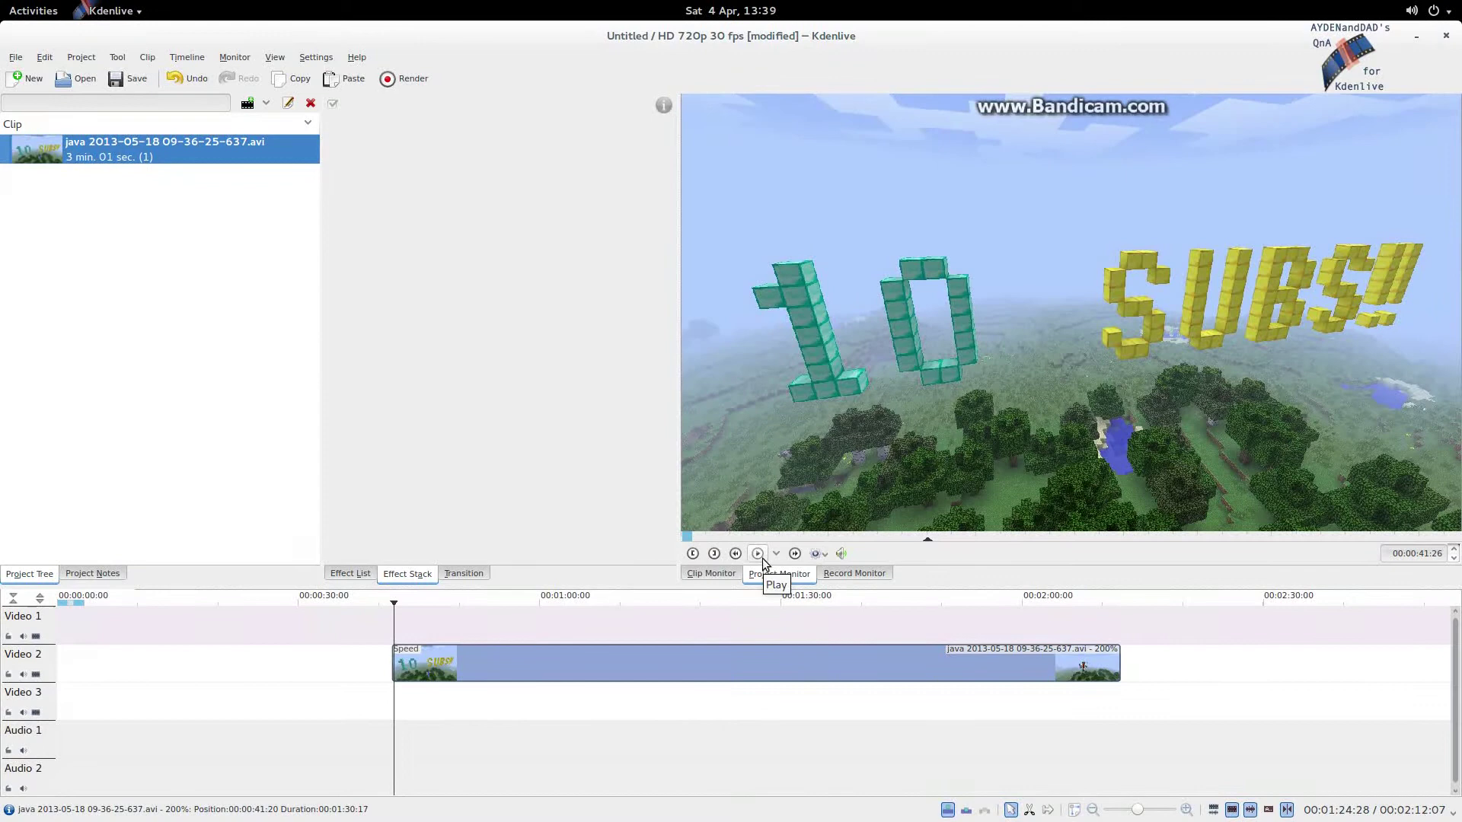
left_click(646, 659)
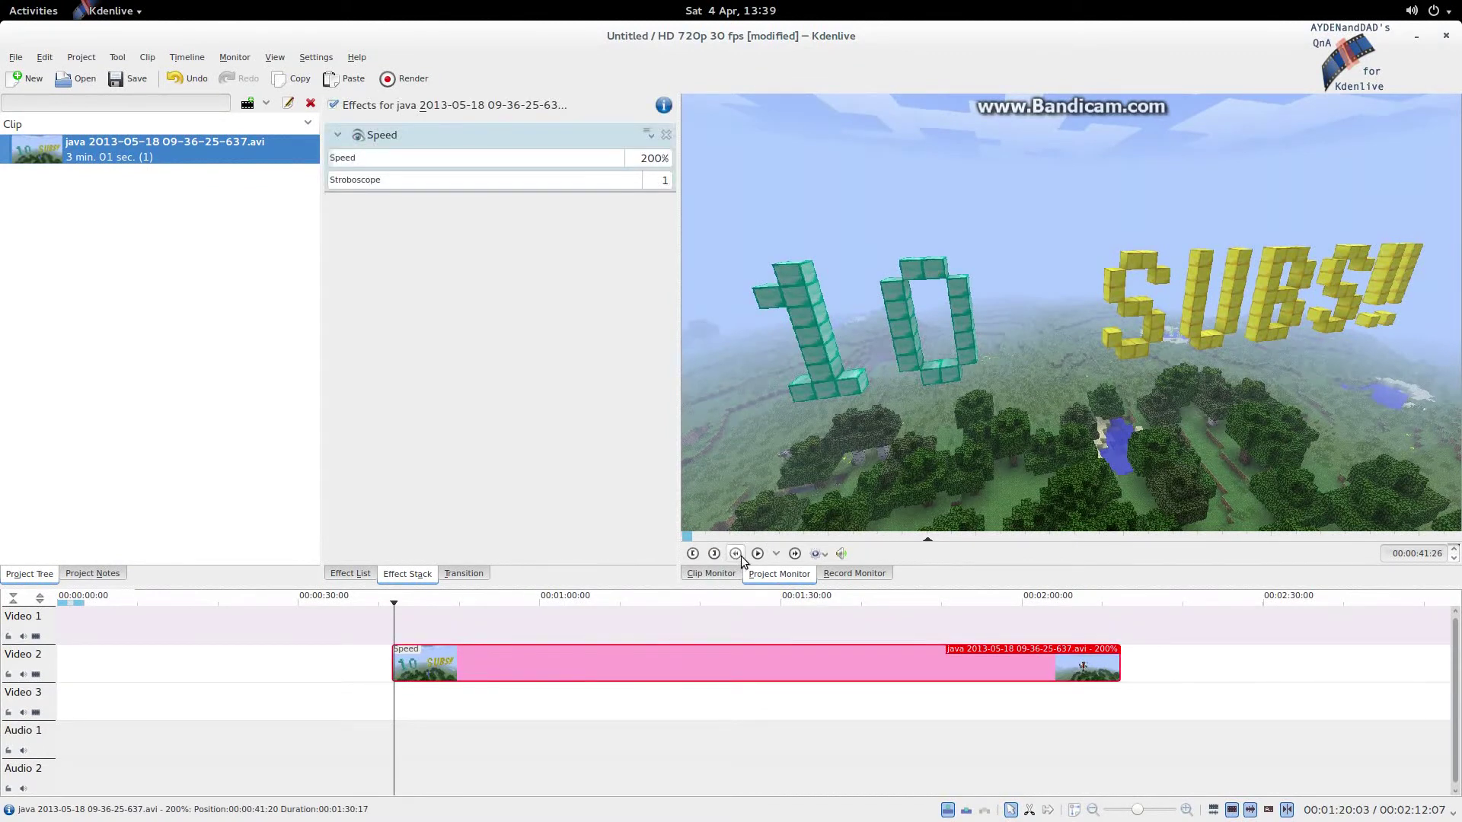
left_click(760, 554)
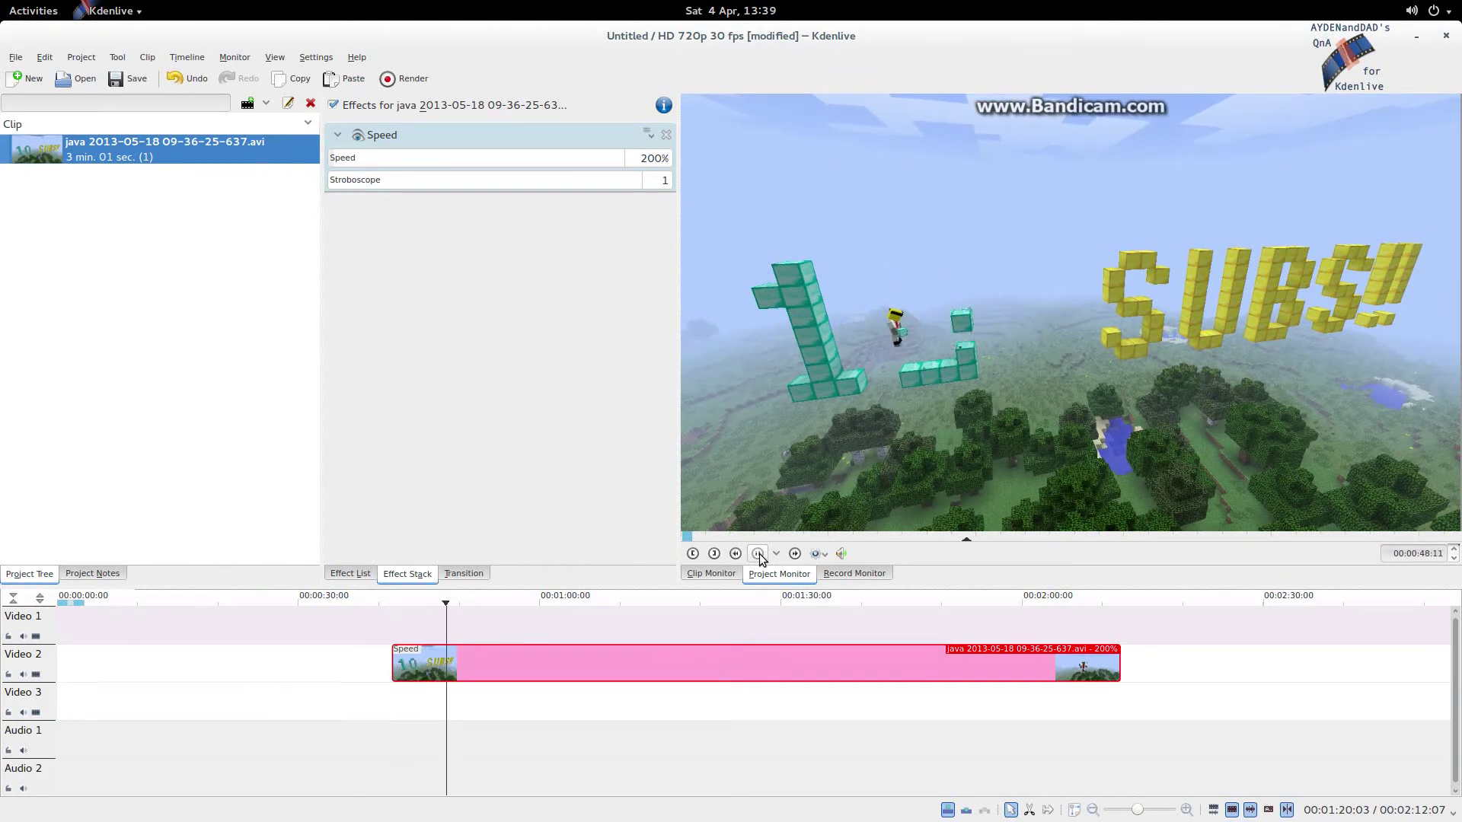
left_click(597, 618)
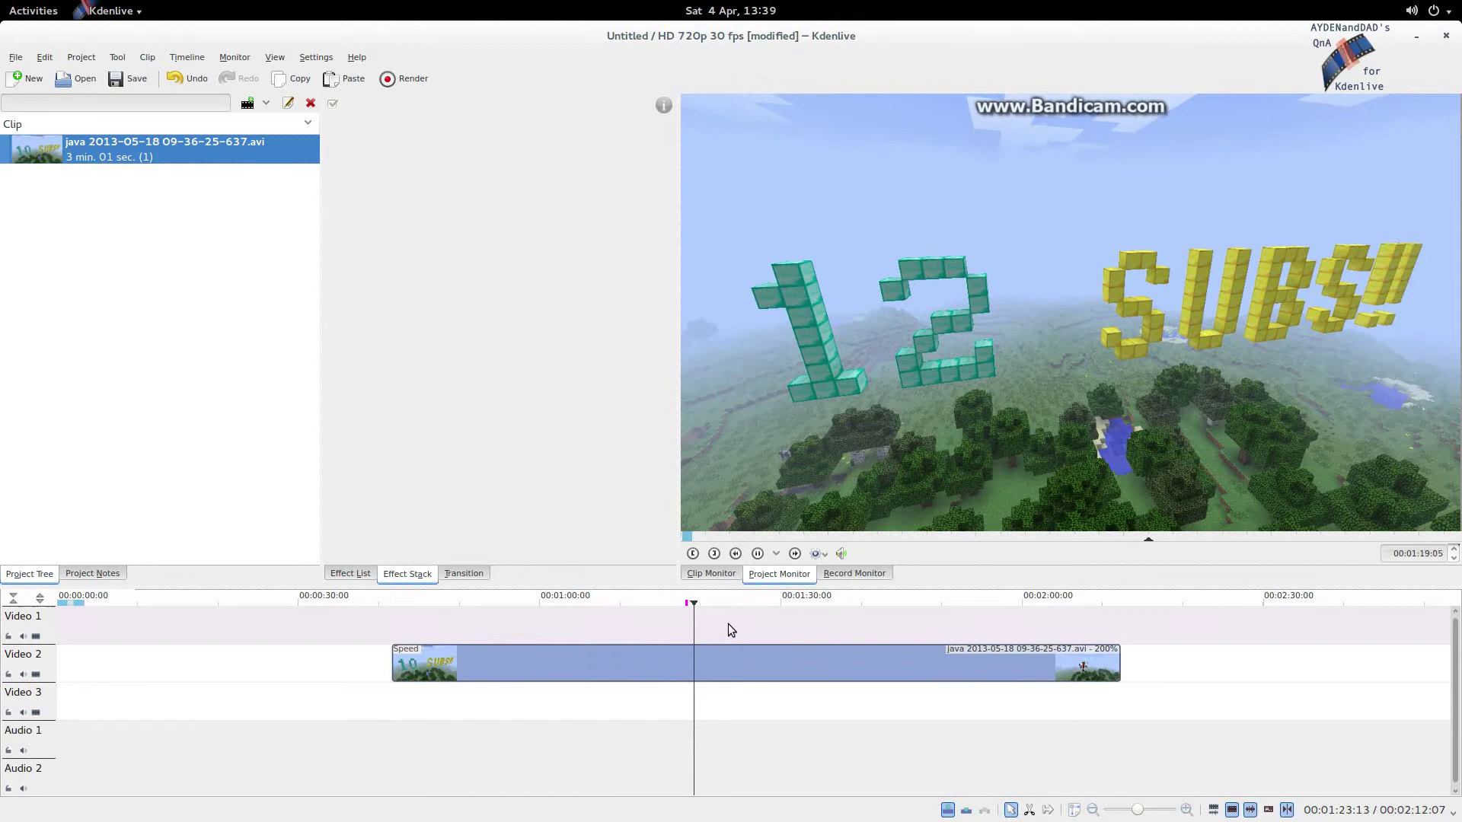
left_click_drag(728, 624, 760, 623)
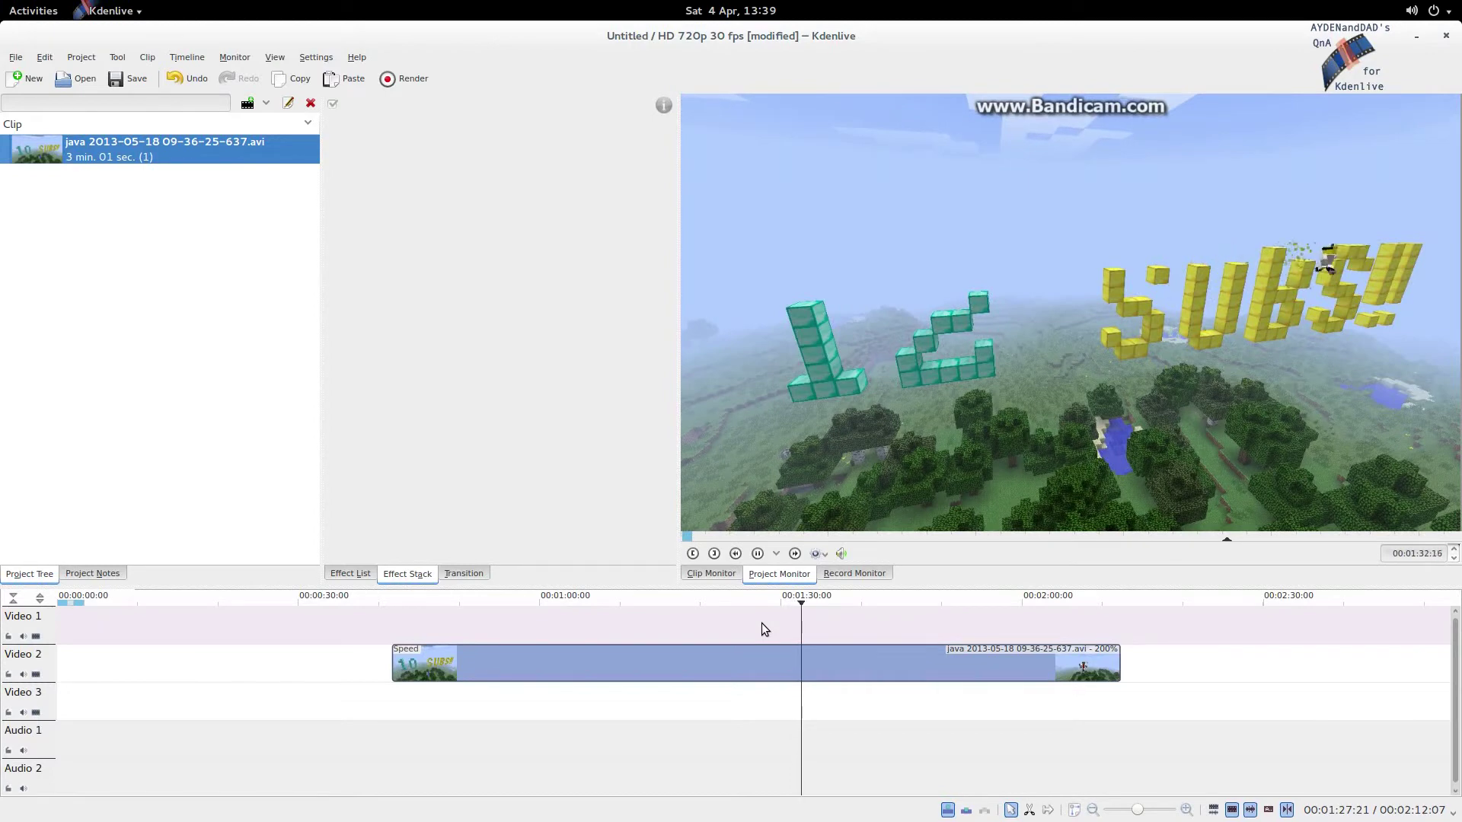
left_click(702, 652)
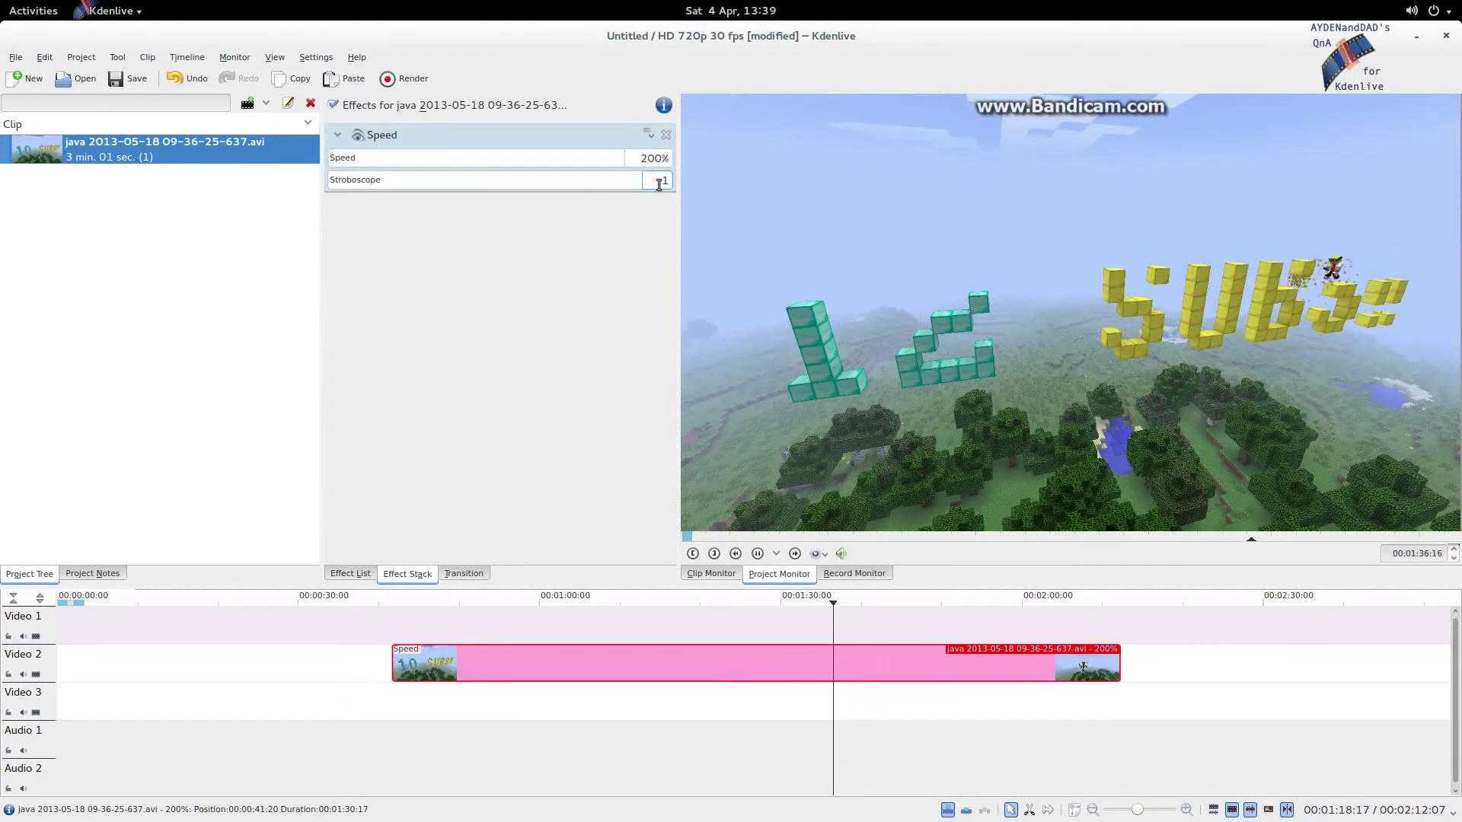
left_click(757, 553)
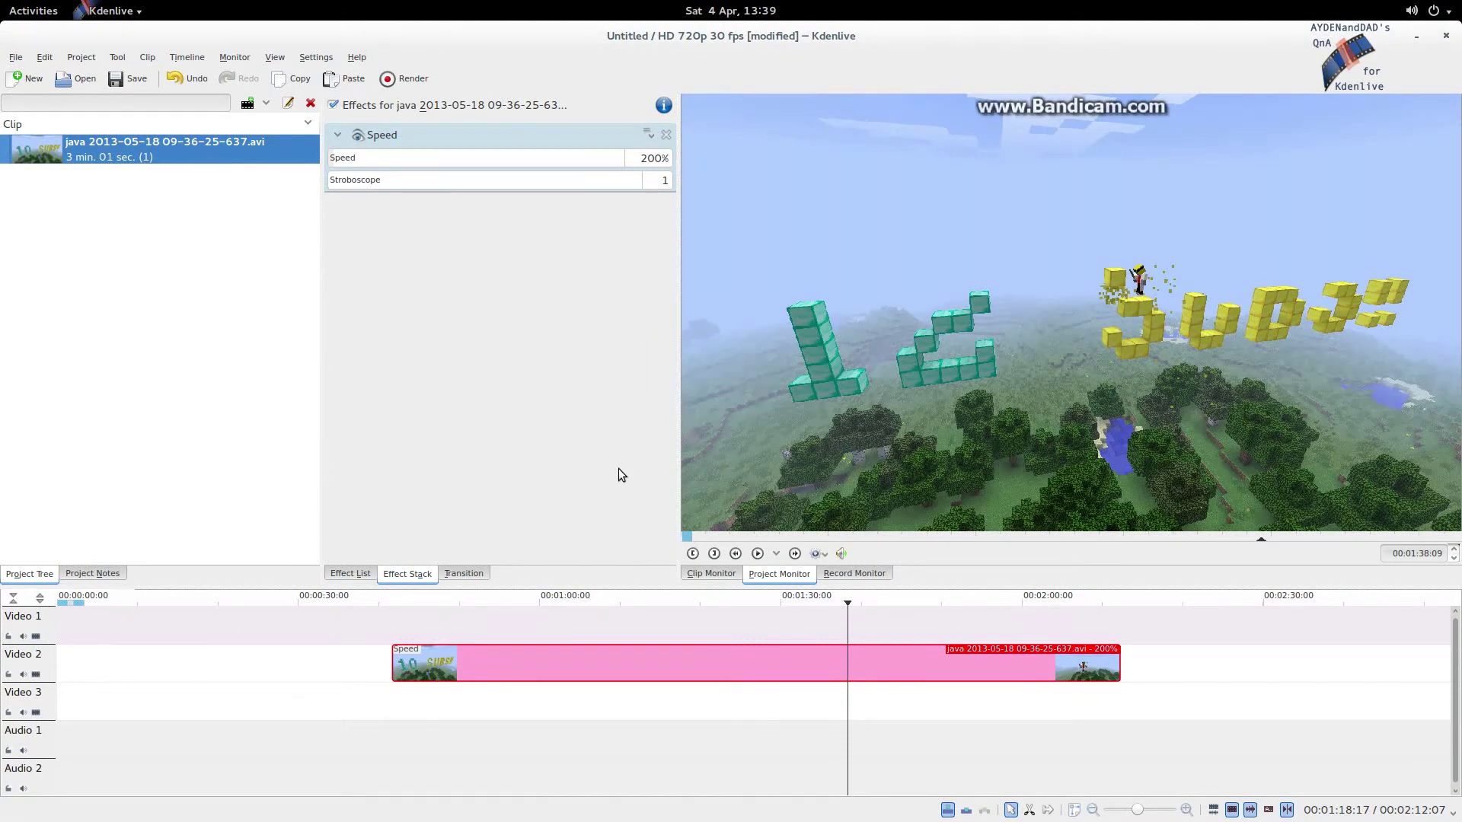
double_click(667, 181)
- Preview from about 1:16, stop playback, and select the clip to show Speed 200%, Stroboscope 4
left_click(670, 628)
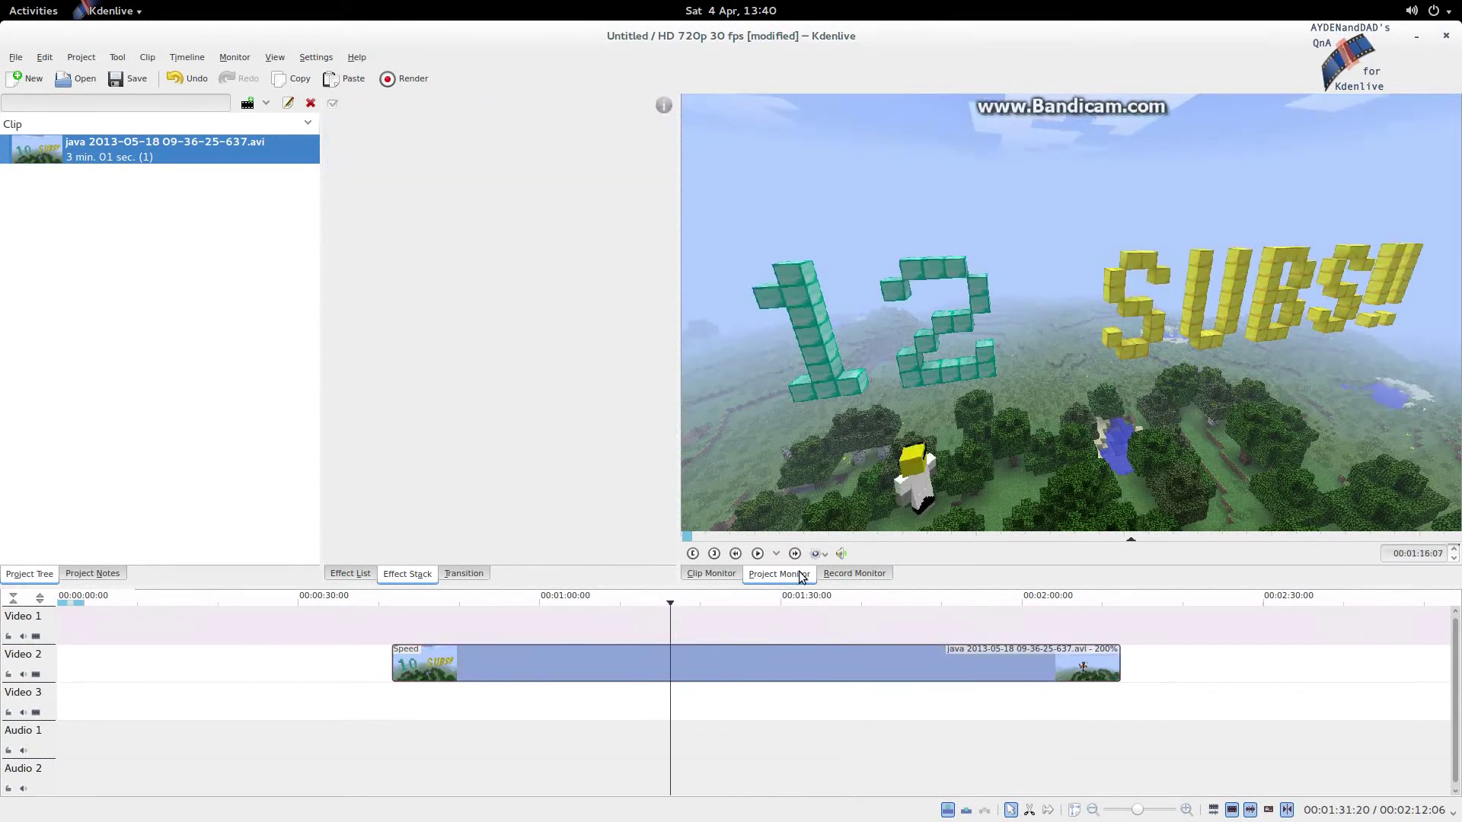
left_click(759, 554)
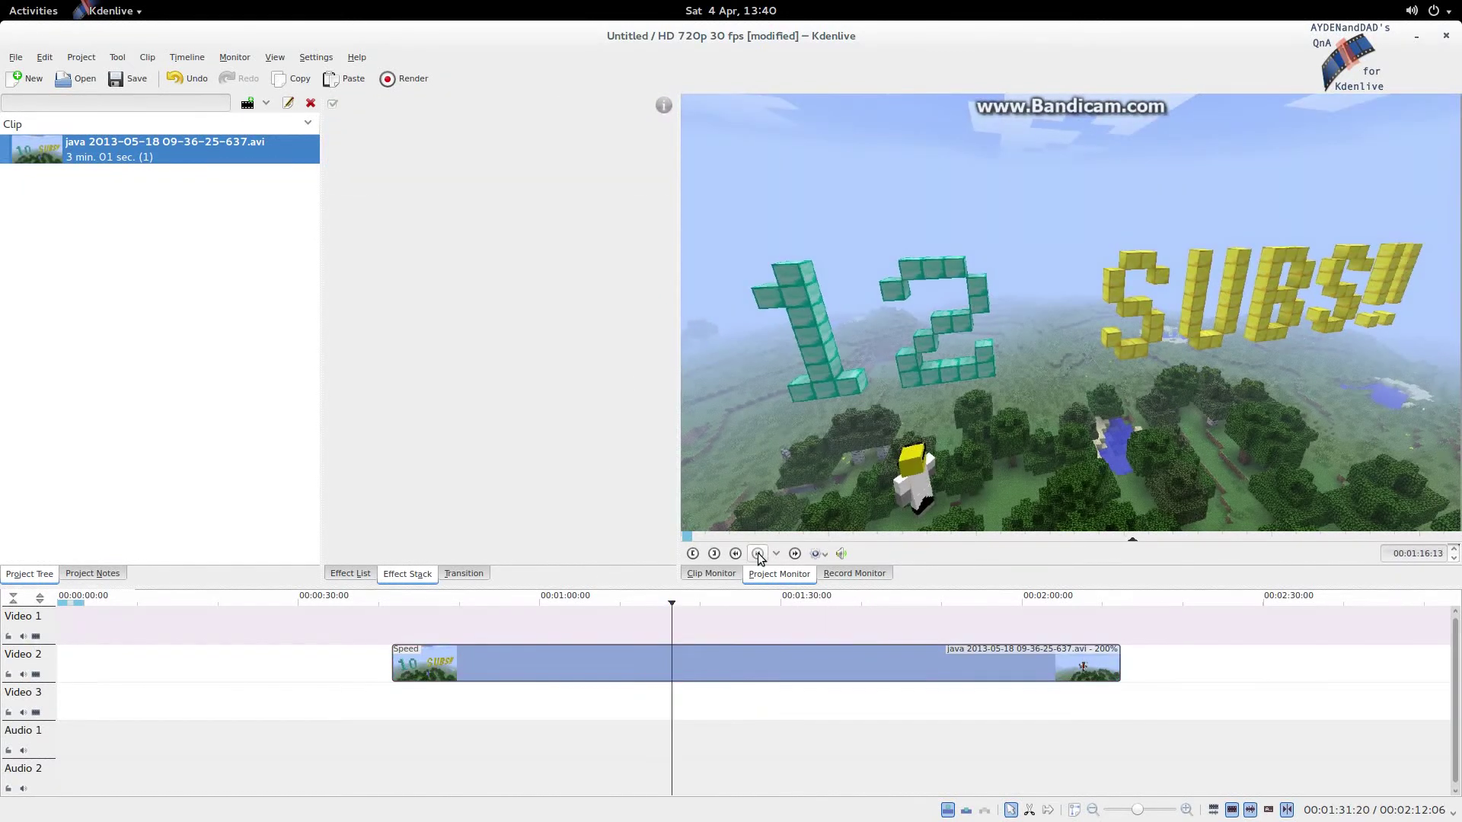
left_click(766, 629)
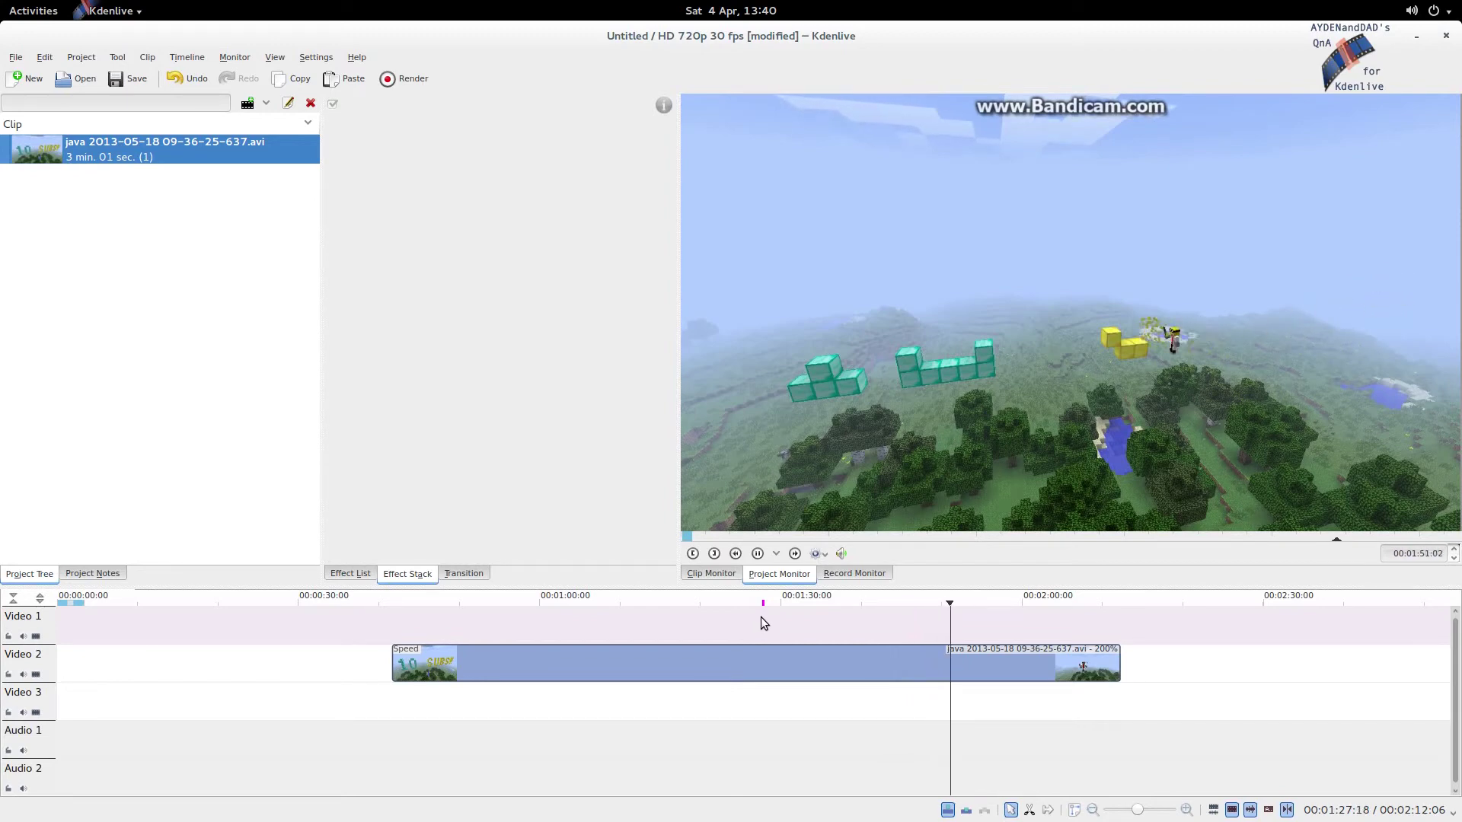
left_click(758, 556)
left_click(793, 664)
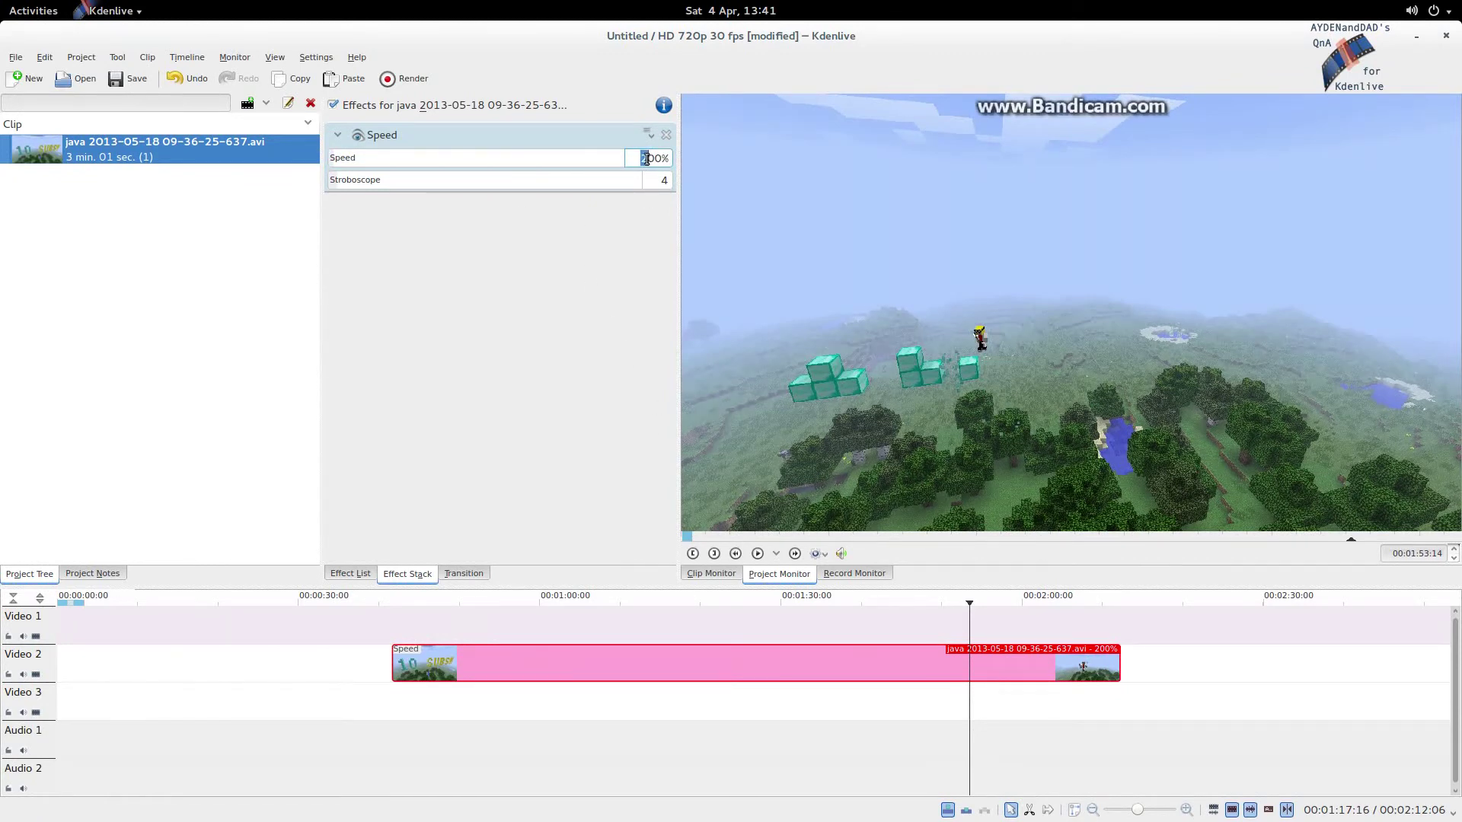
- Set Speed to 100% with Stroboscope 1, preview the clip to about 2:34, then reselect it
double_click(662, 180)
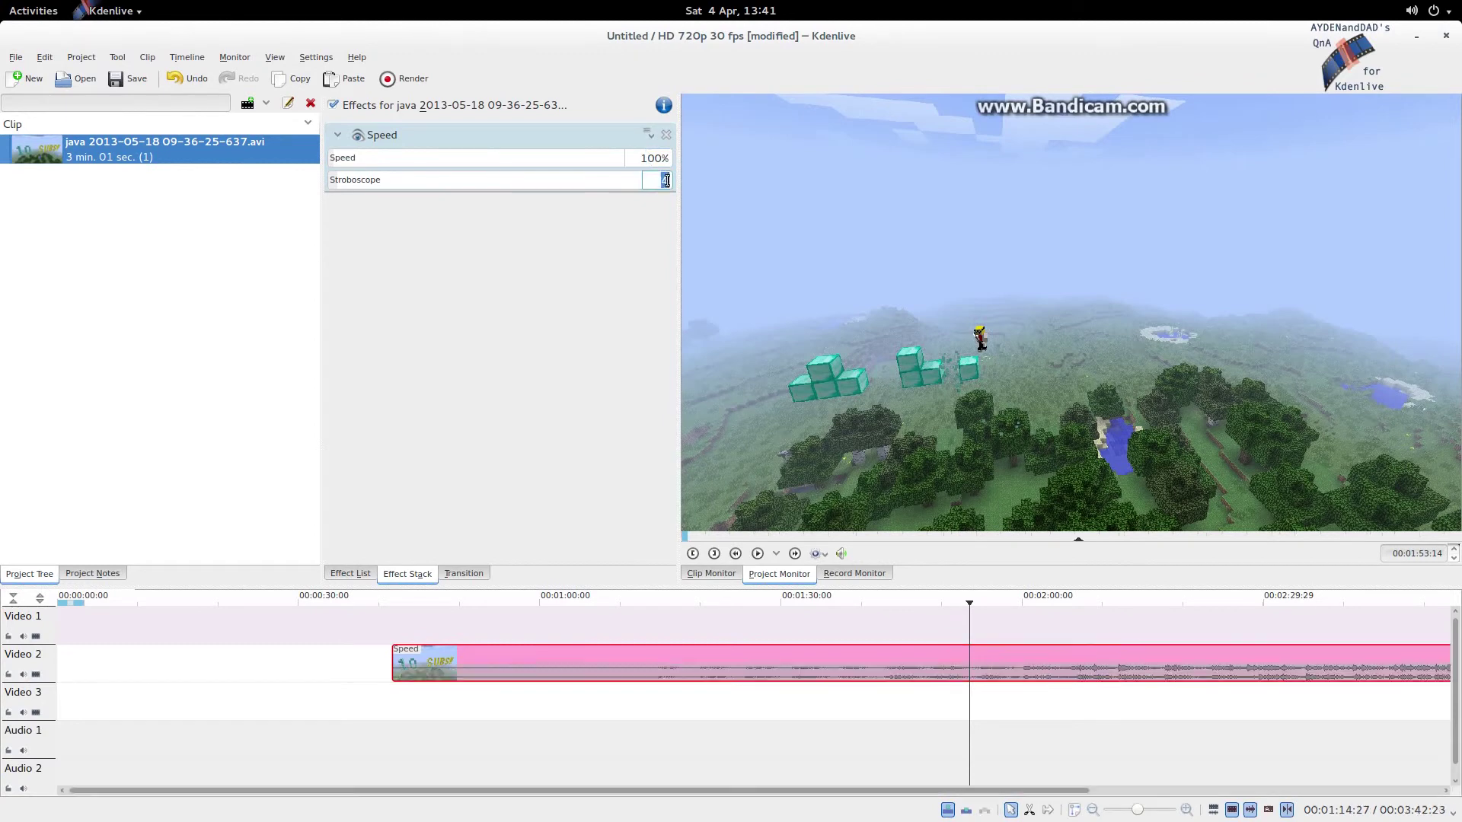
left_click(404, 626)
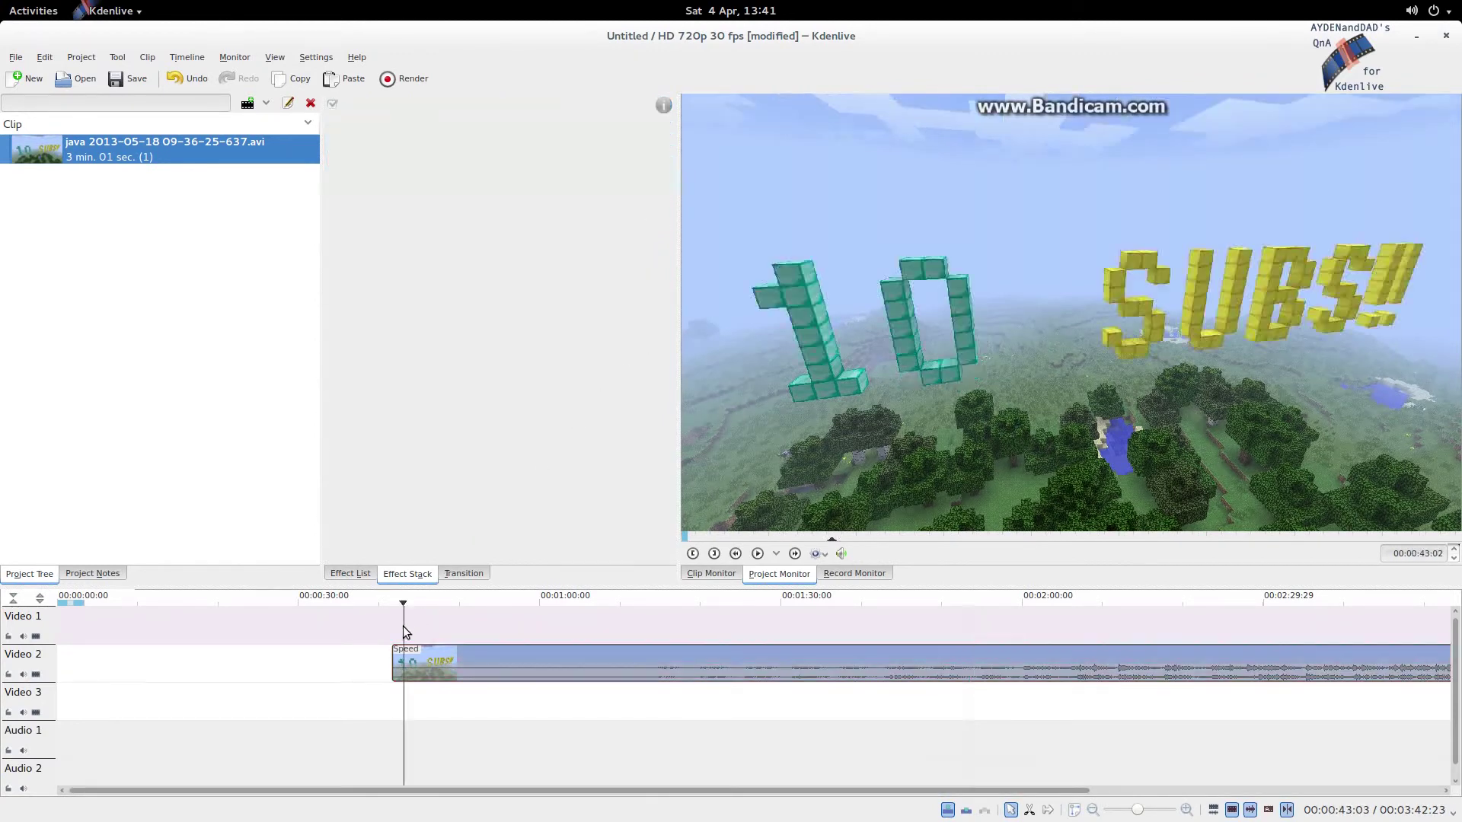
left_click(758, 556)
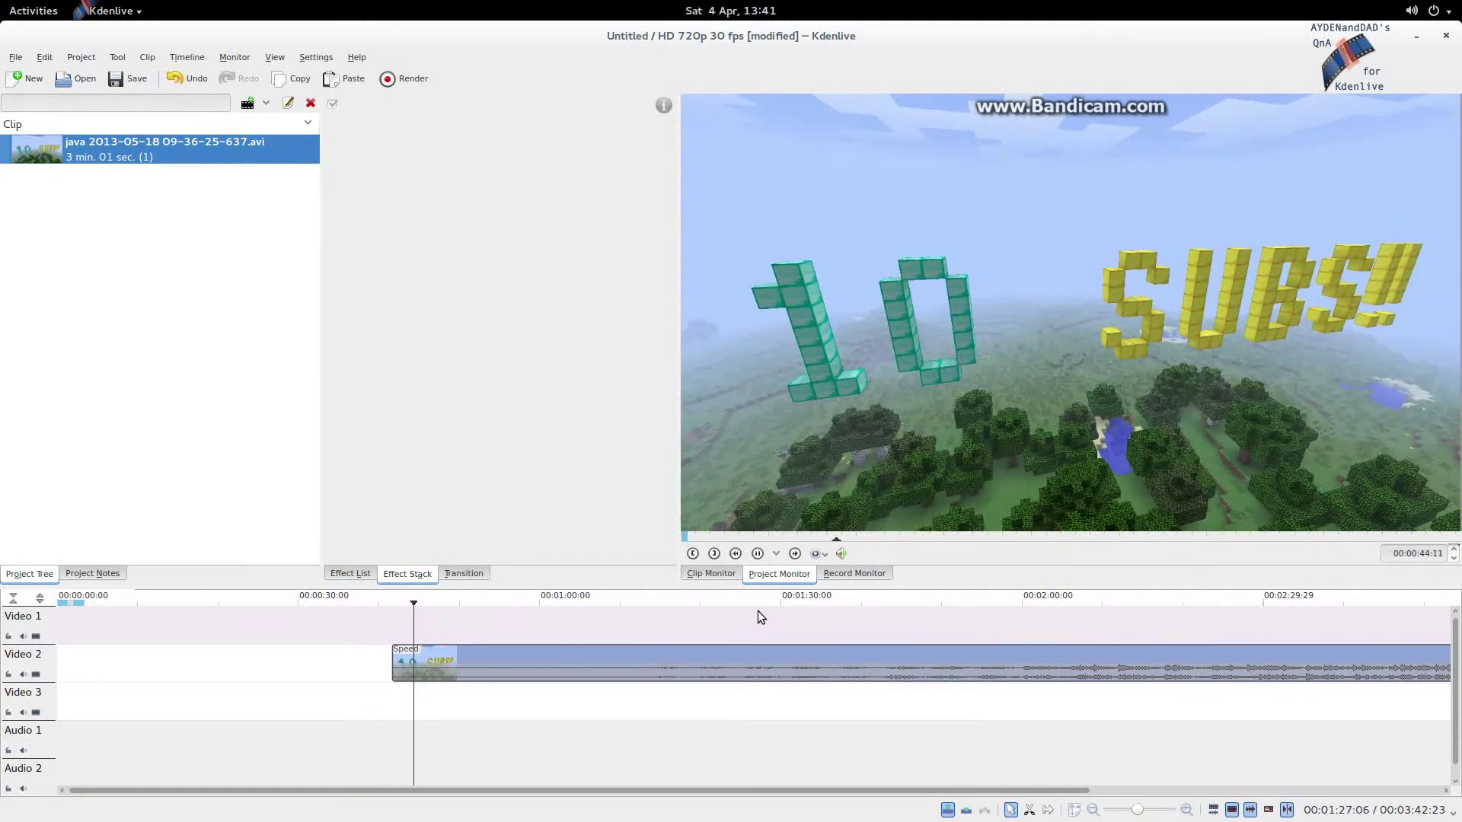
left_click(943, 625)
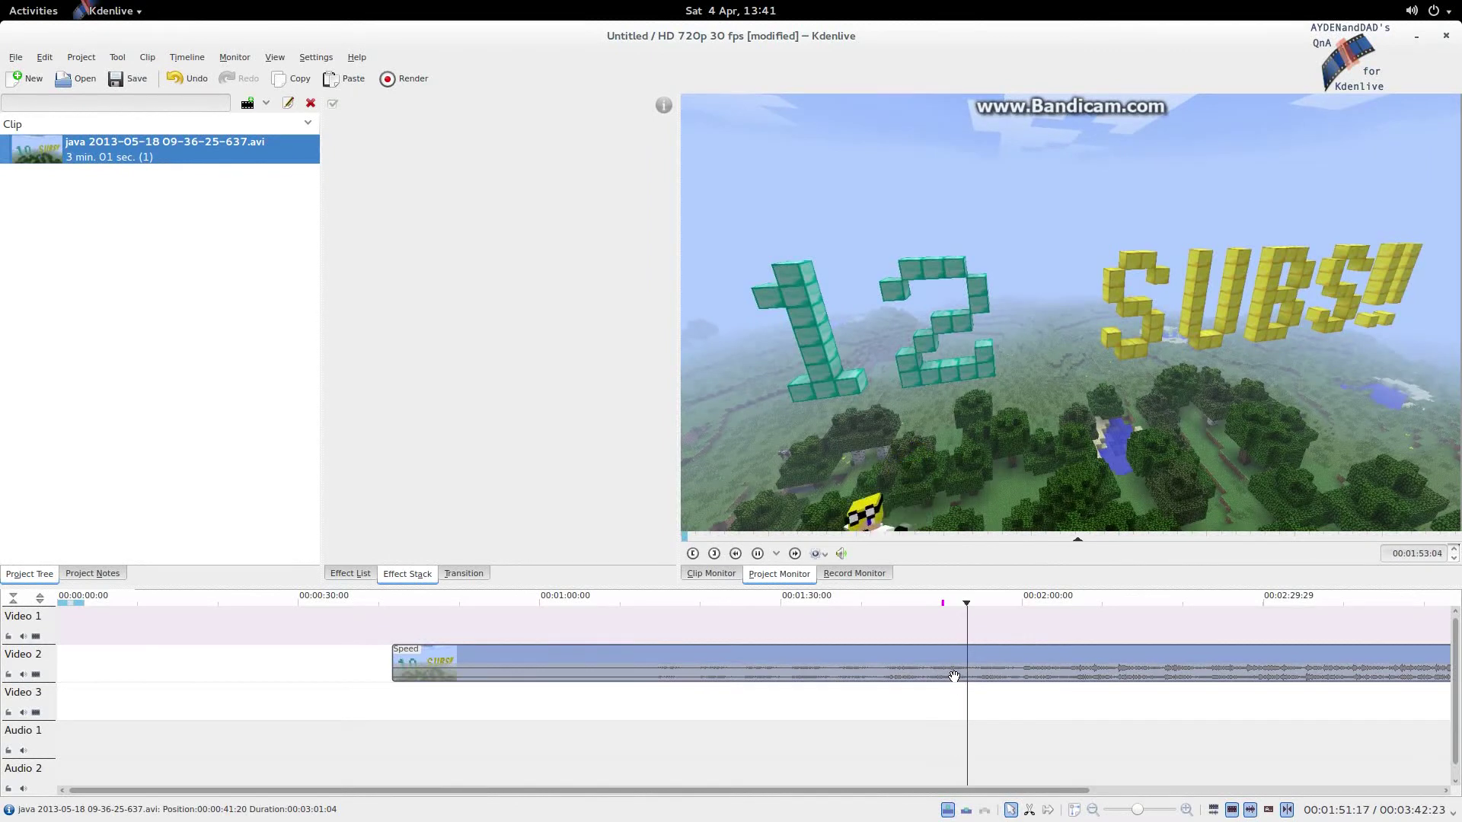
left_click(1148, 630)
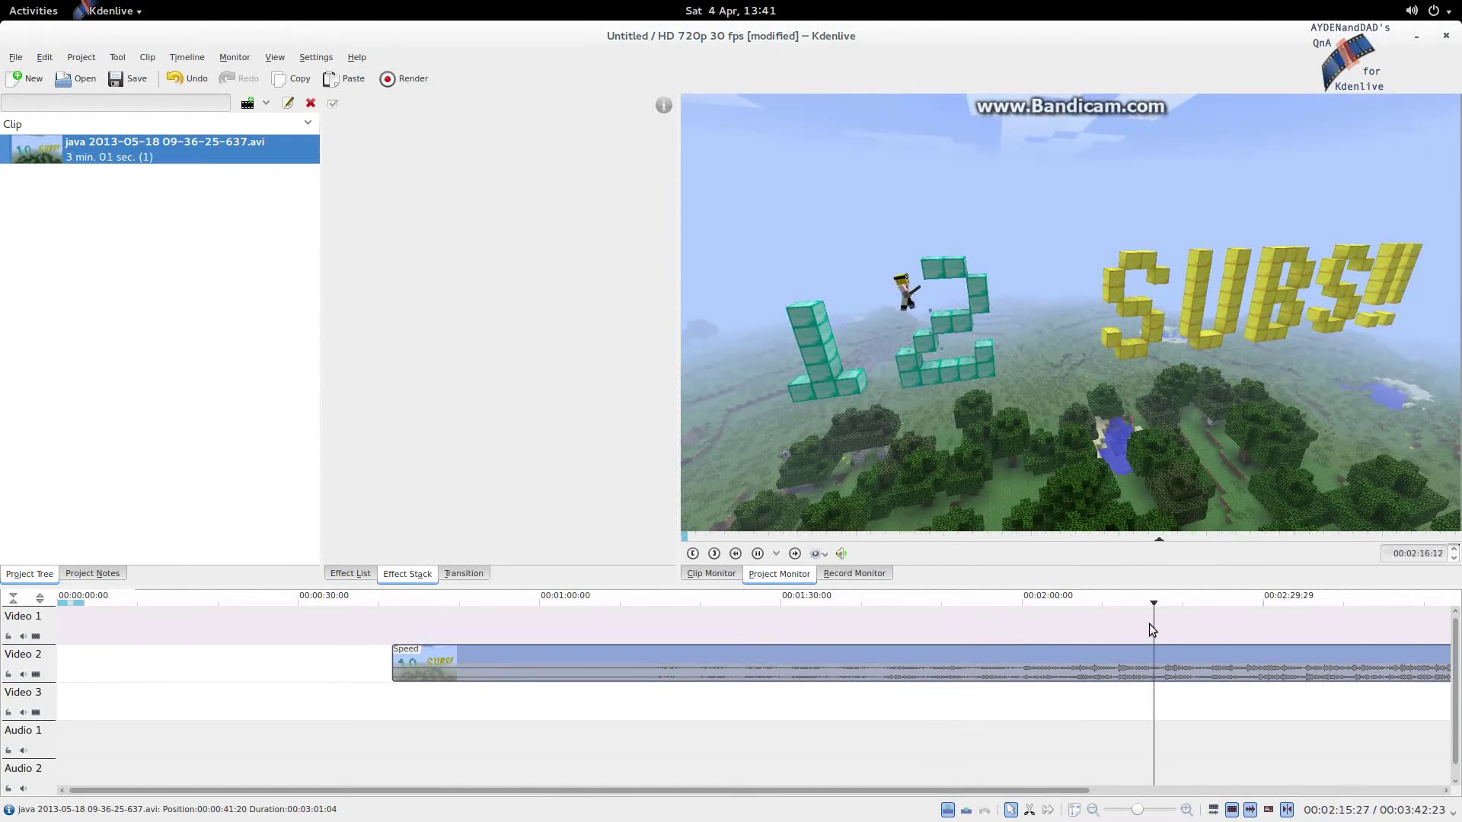
left_click(1296, 632)
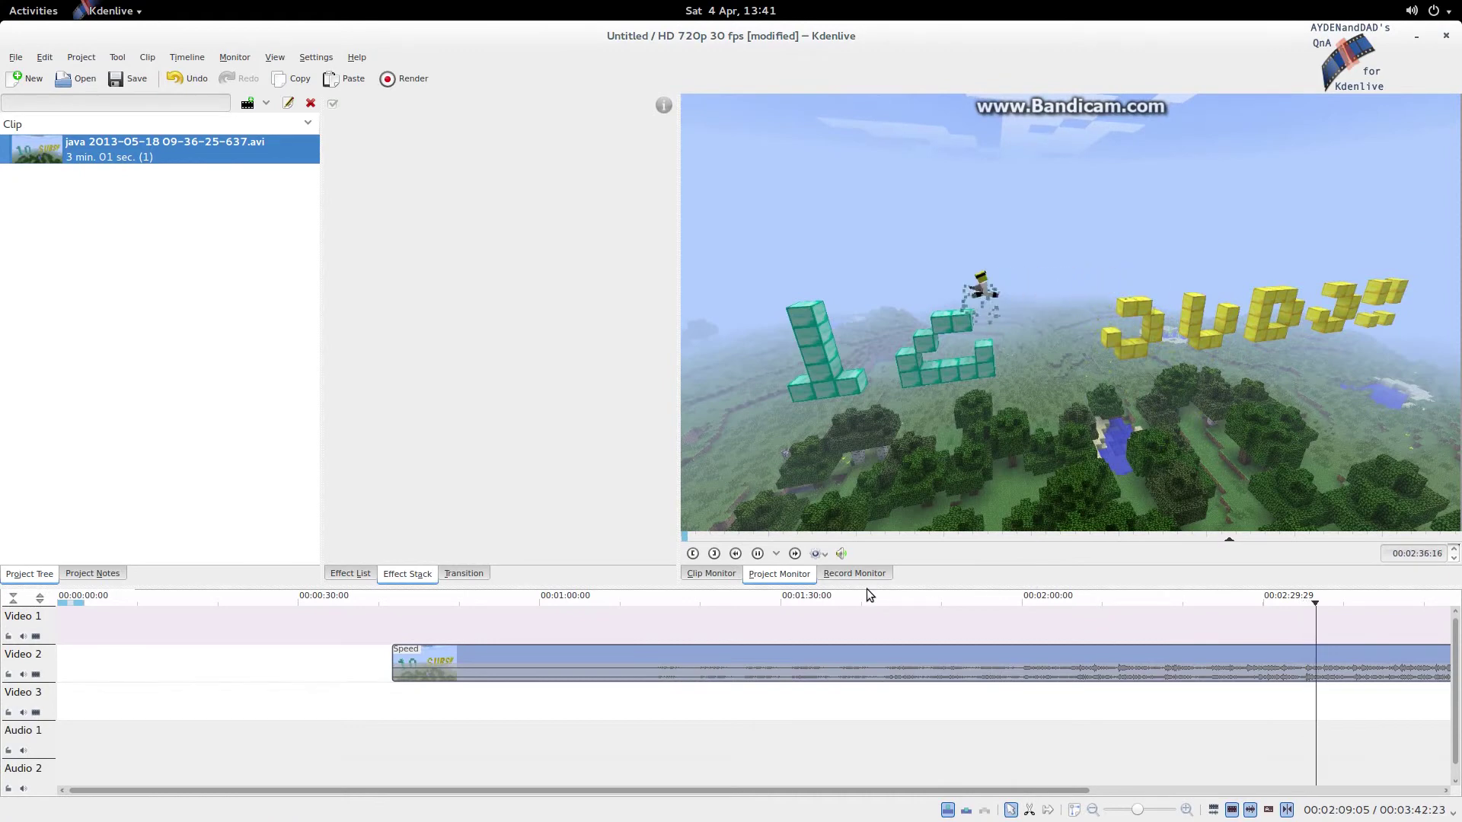
left_click(758, 555)
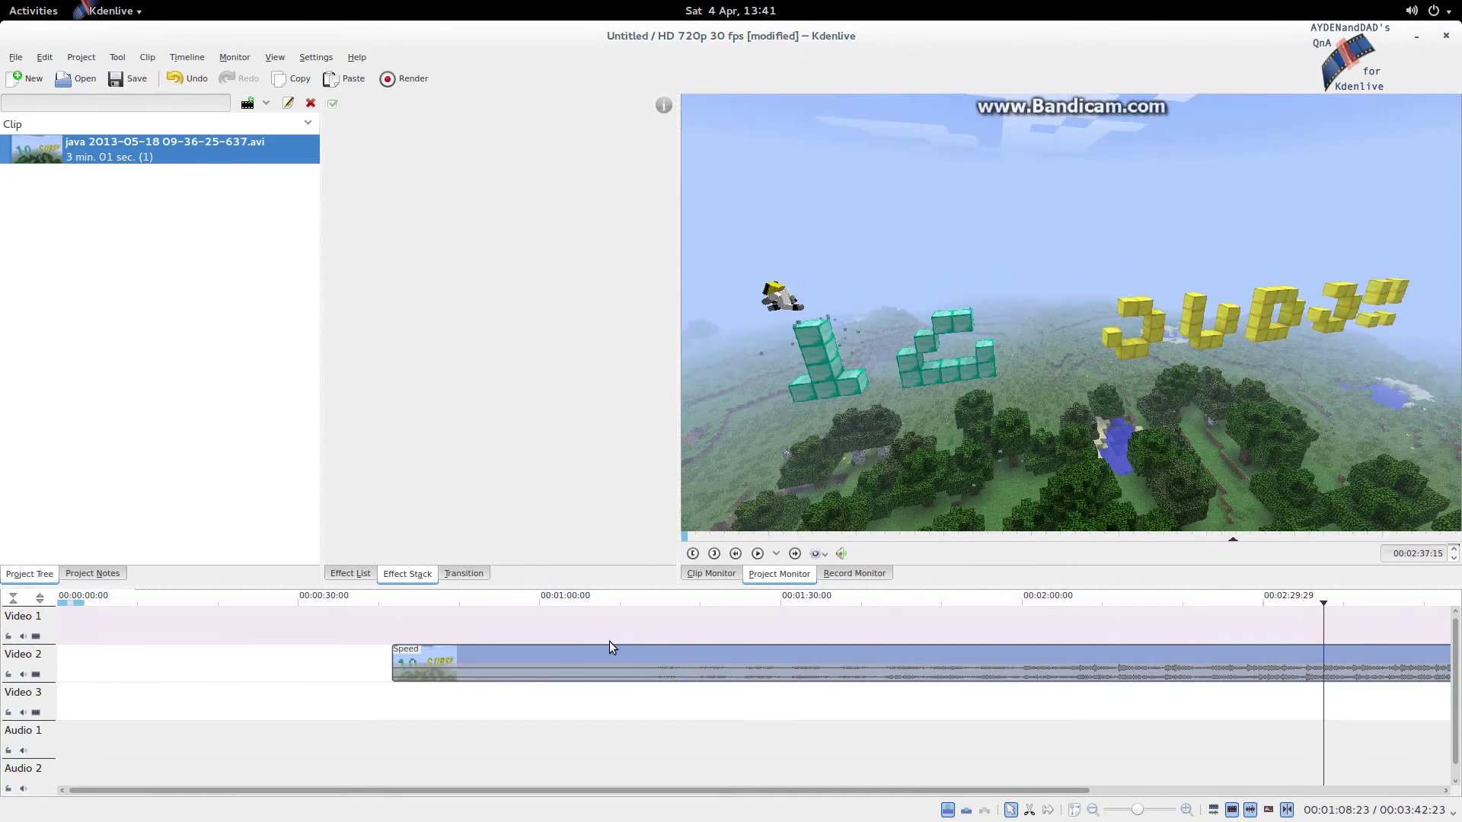
left_click(529, 666)
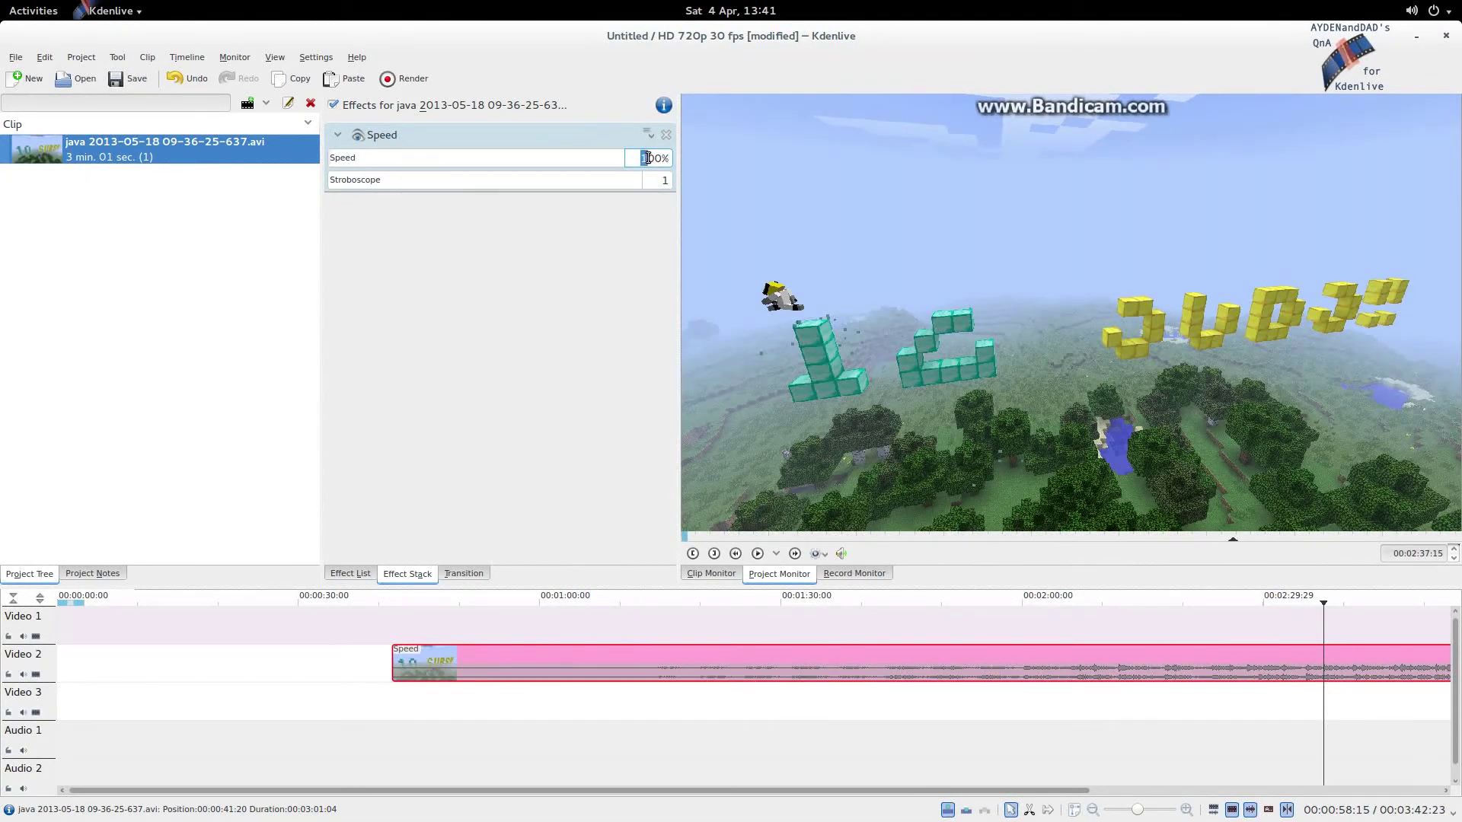
- Change Speed to 50%, zoom out to the 00:06:02:08 clip, preview it, and reselect it
left_click_drag(651, 159, 656, 158)
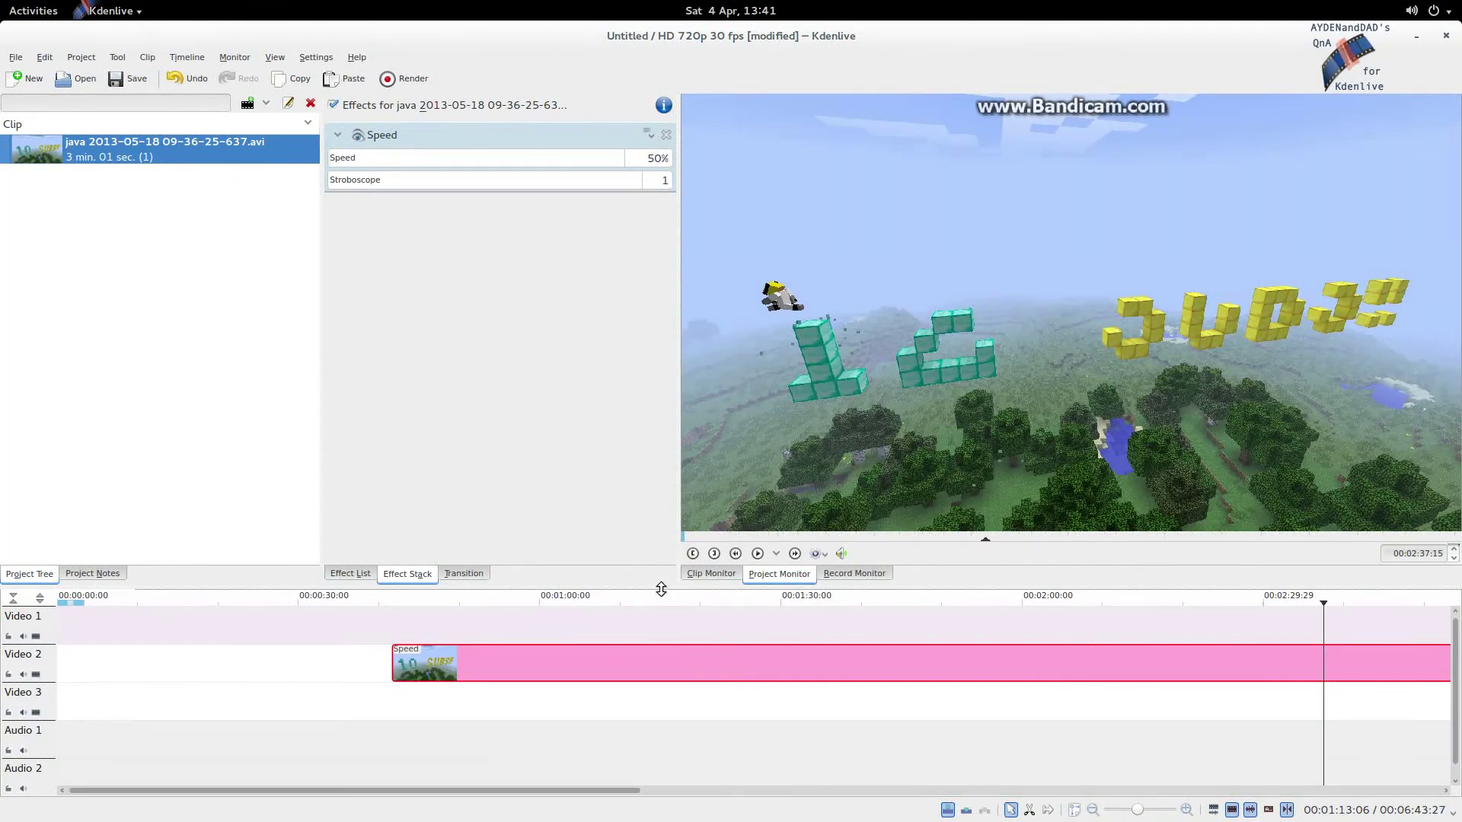
left_click(1120, 811)
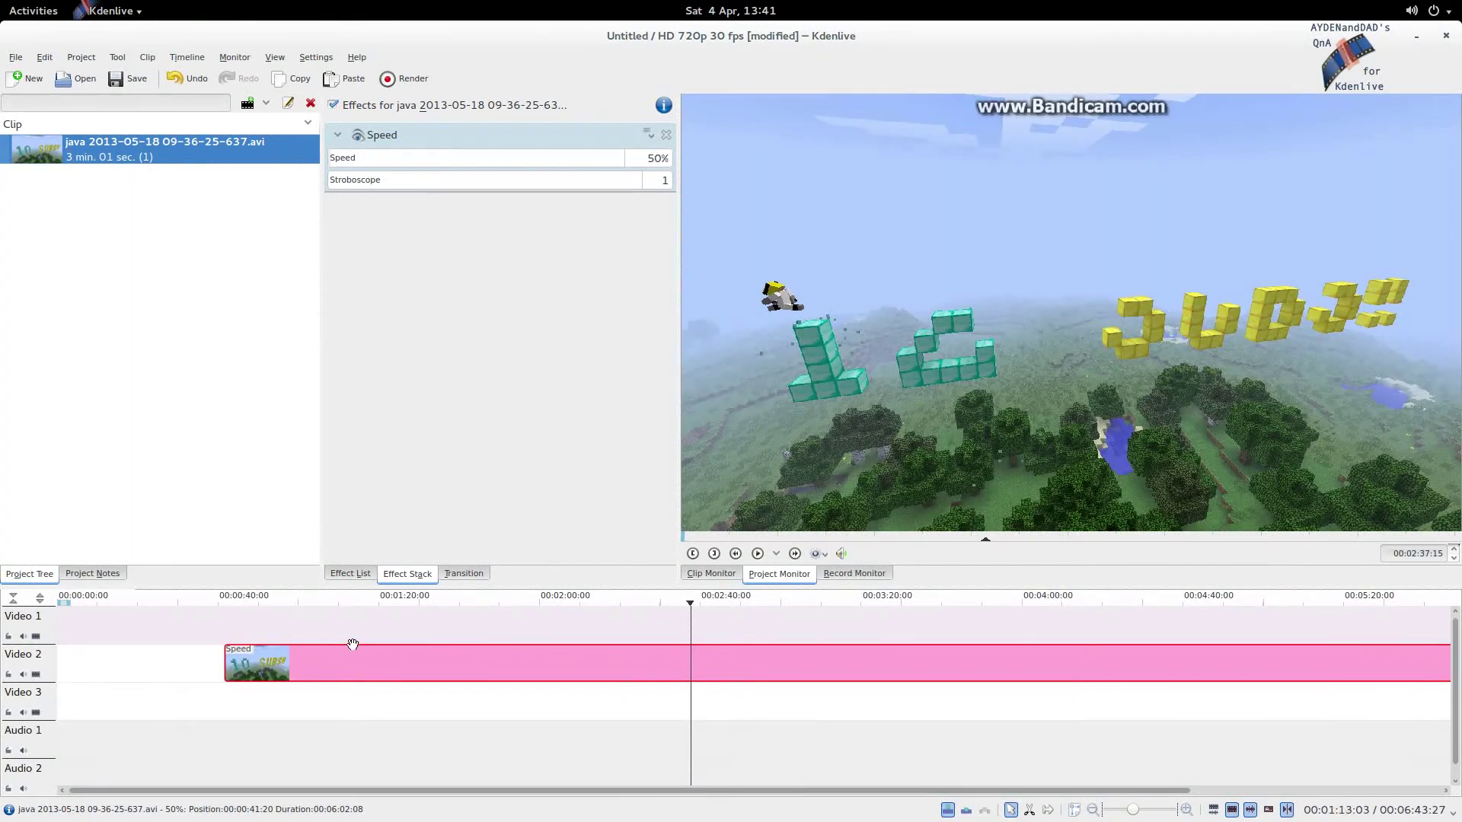
left_click(758, 558)
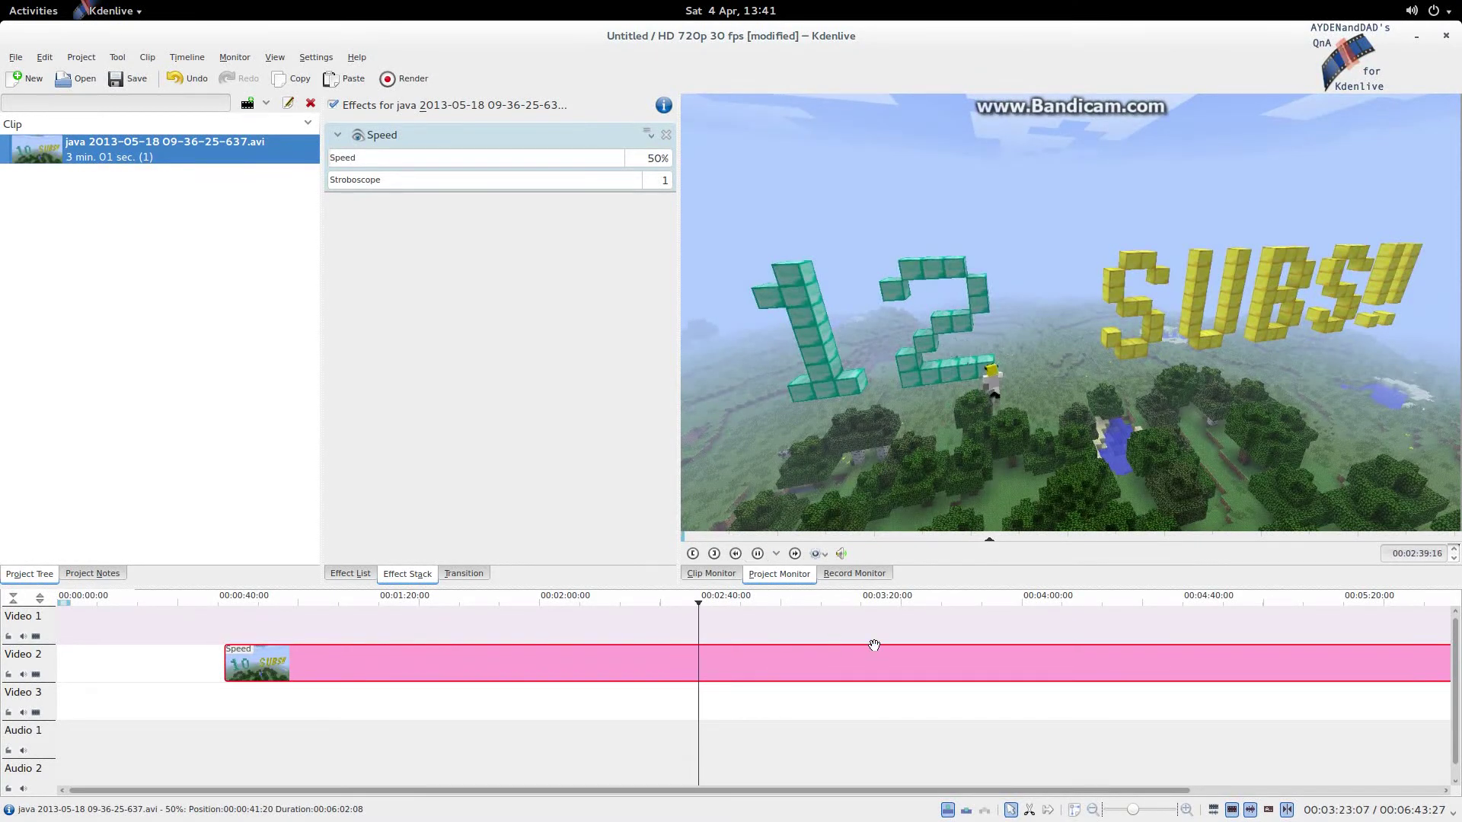
left_click(1107, 612)
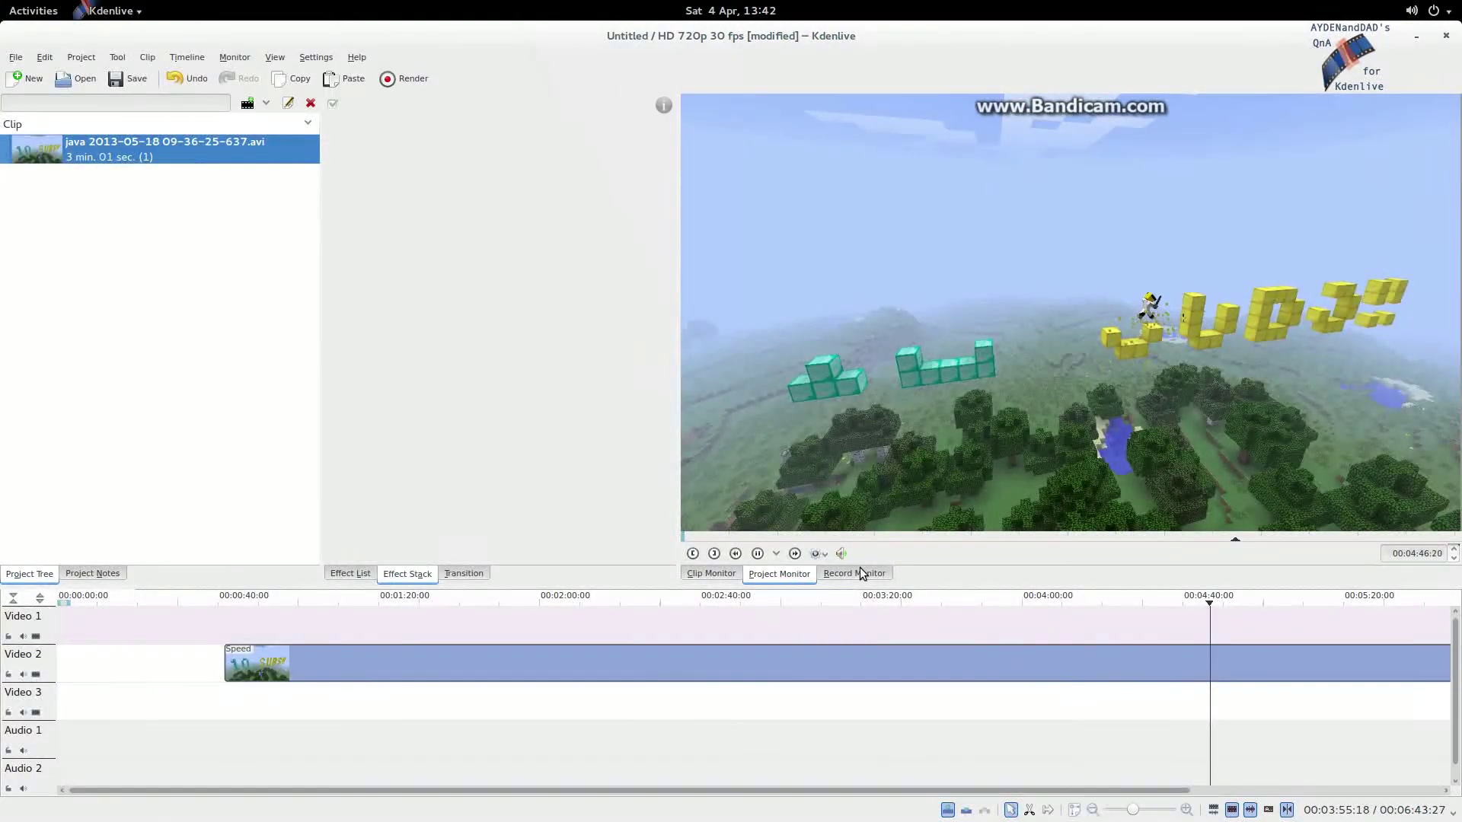
left_click(1008, 669)
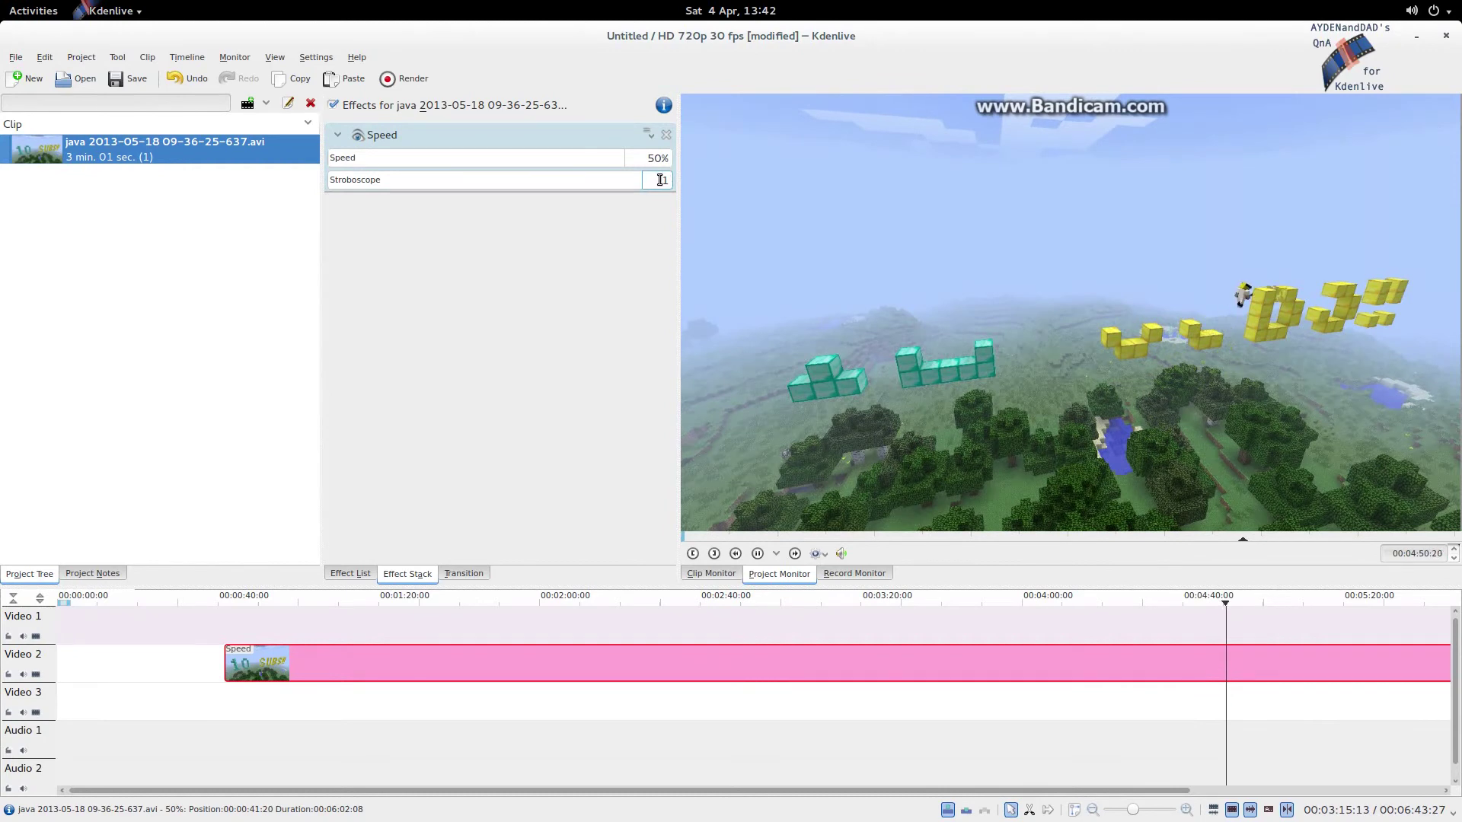
double_click(657, 179)
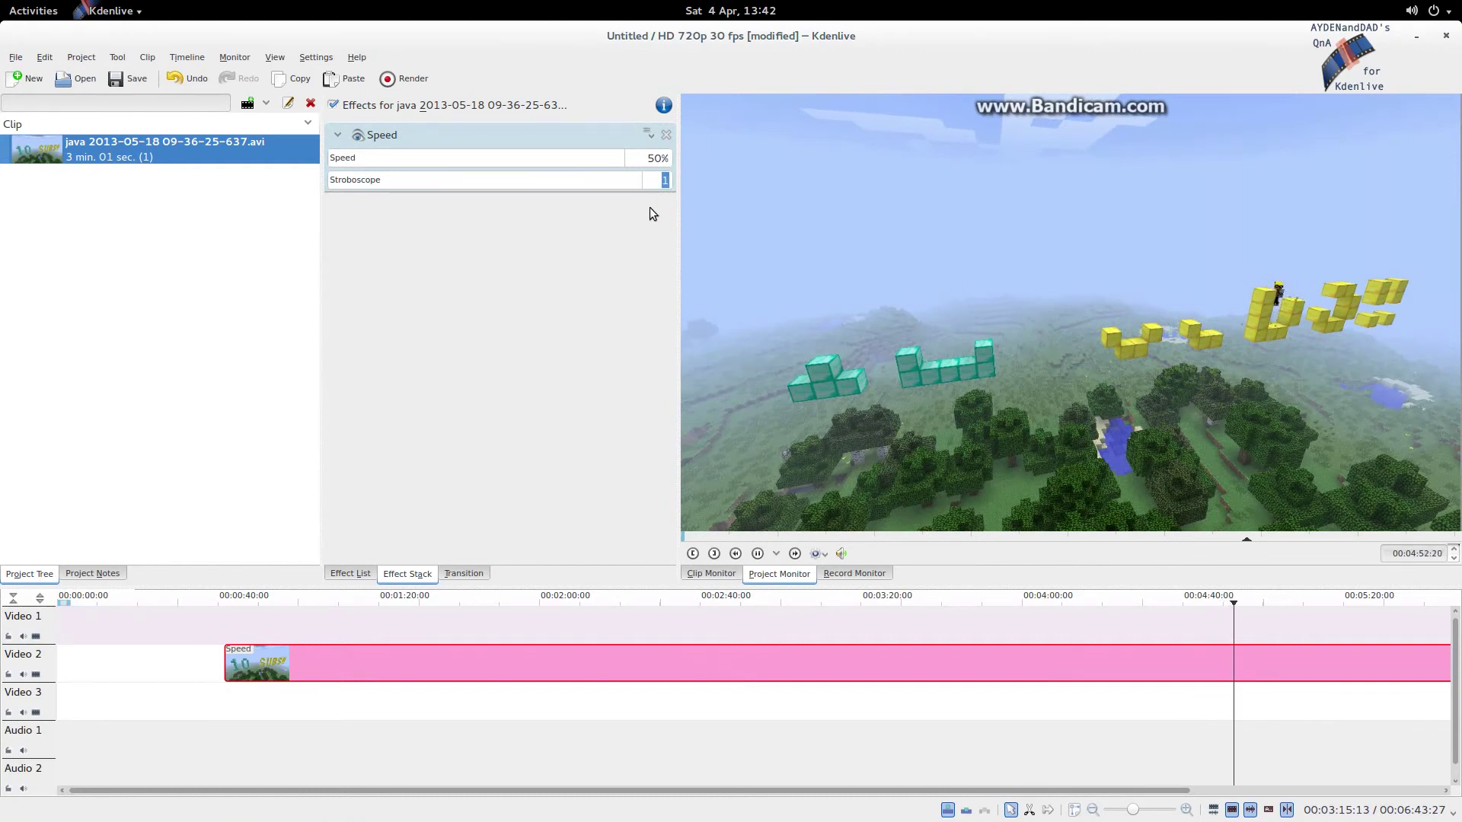
type("4")
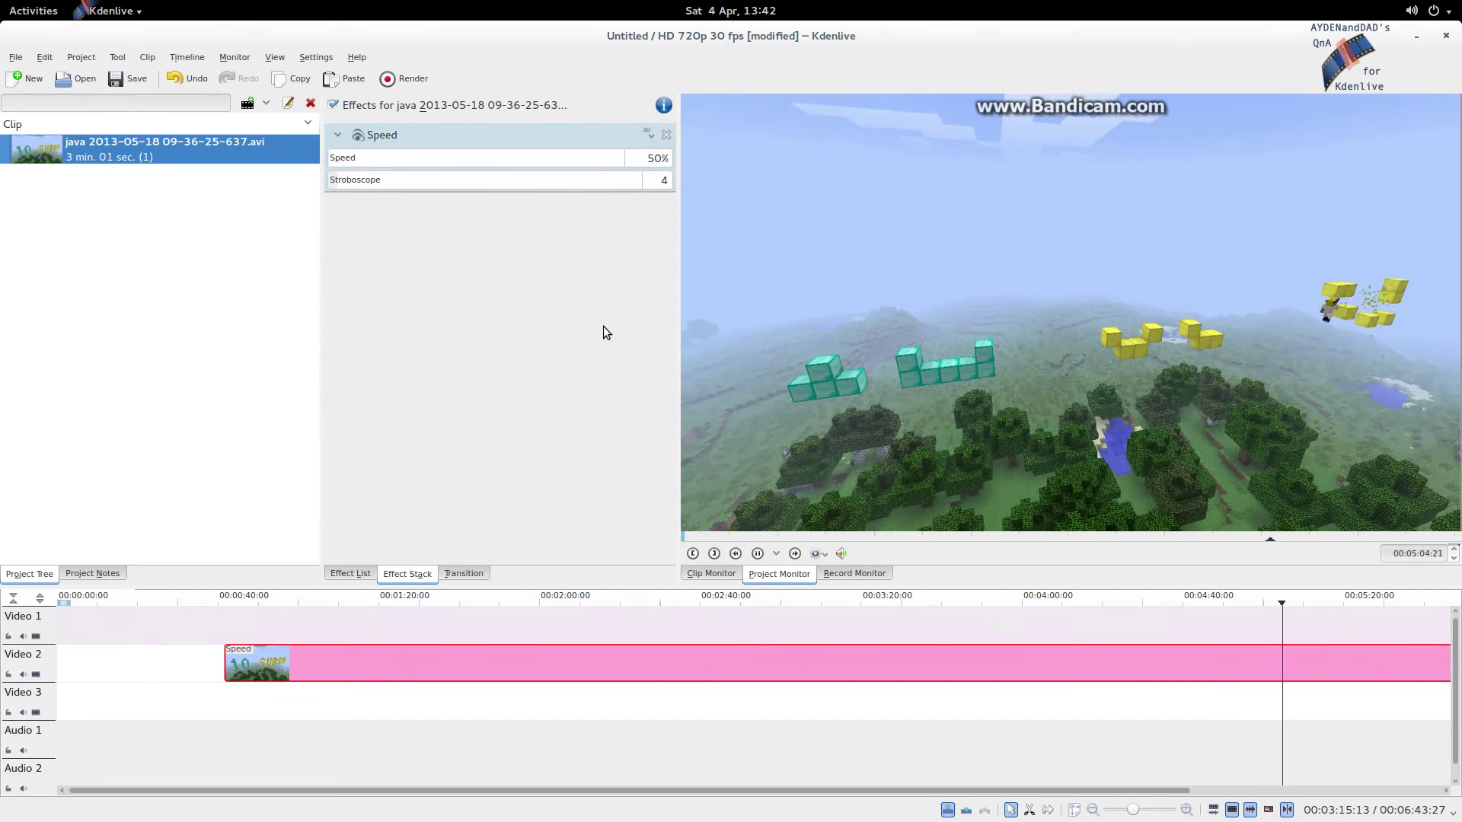
double_click(661, 179)
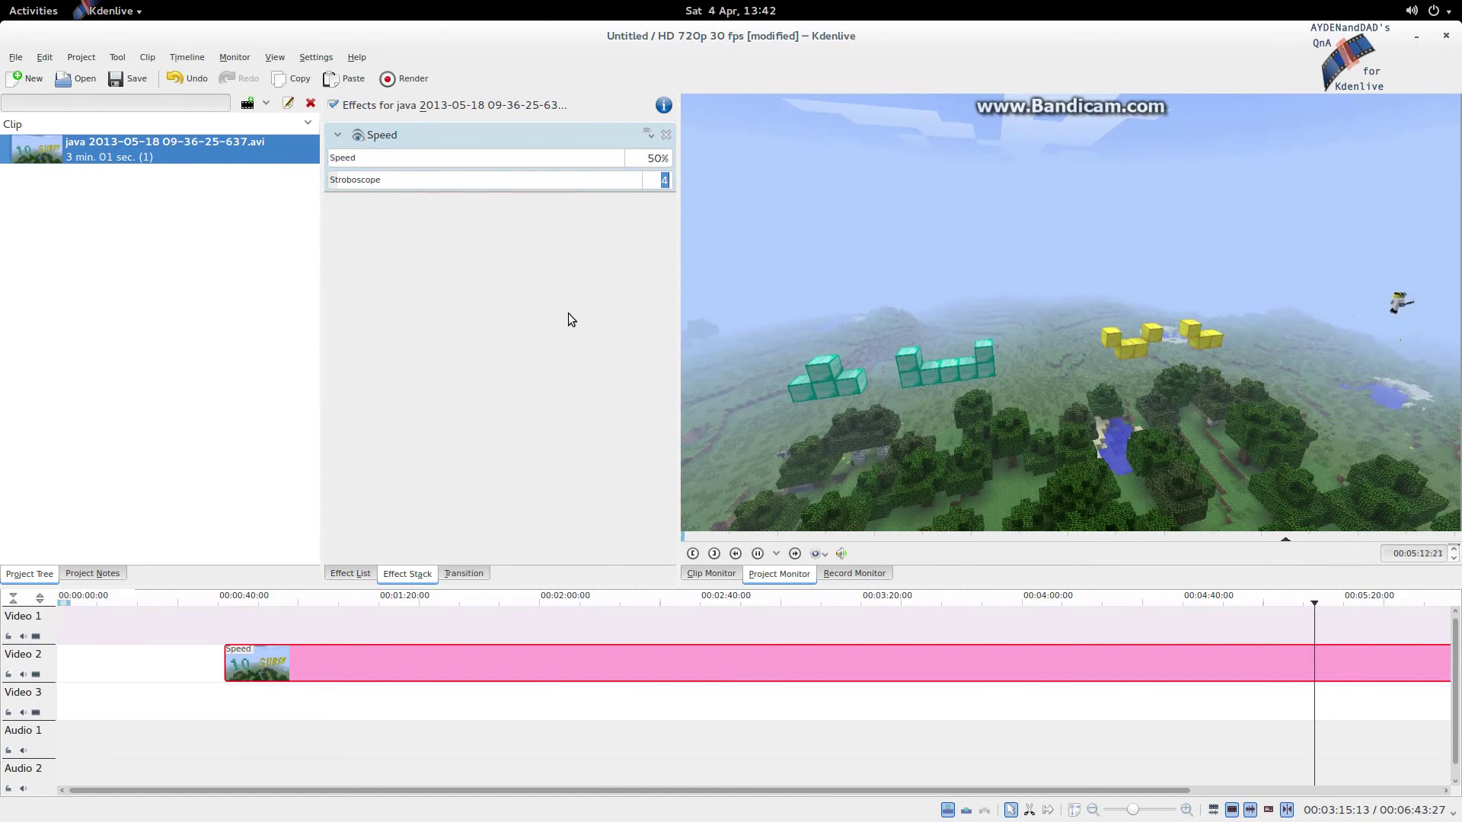
type("1")
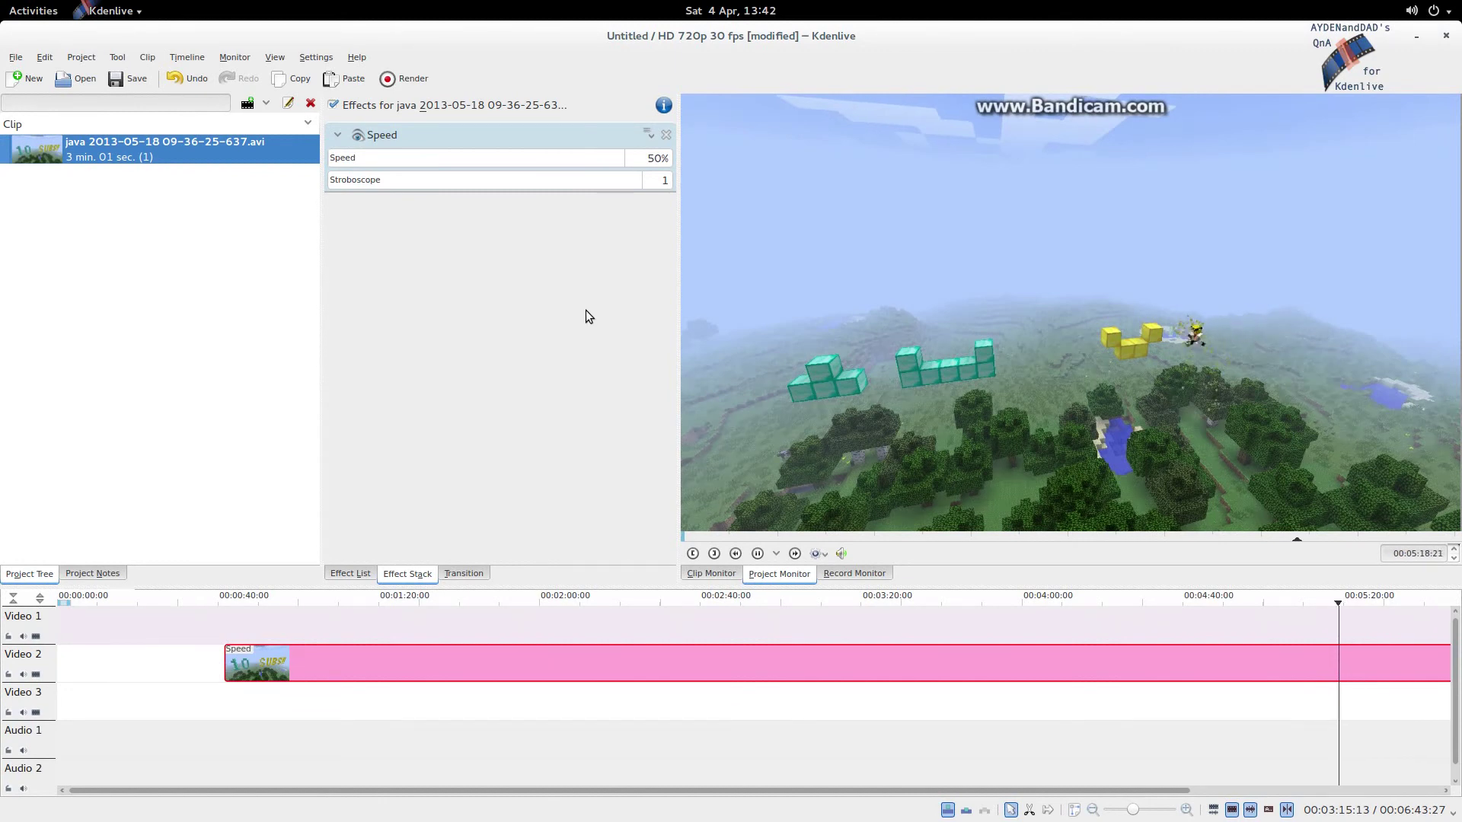
- Enter 25% speed, stretching the clip to 00:12:04:16, and fit the whole project on the timeline
left_click(654, 158)
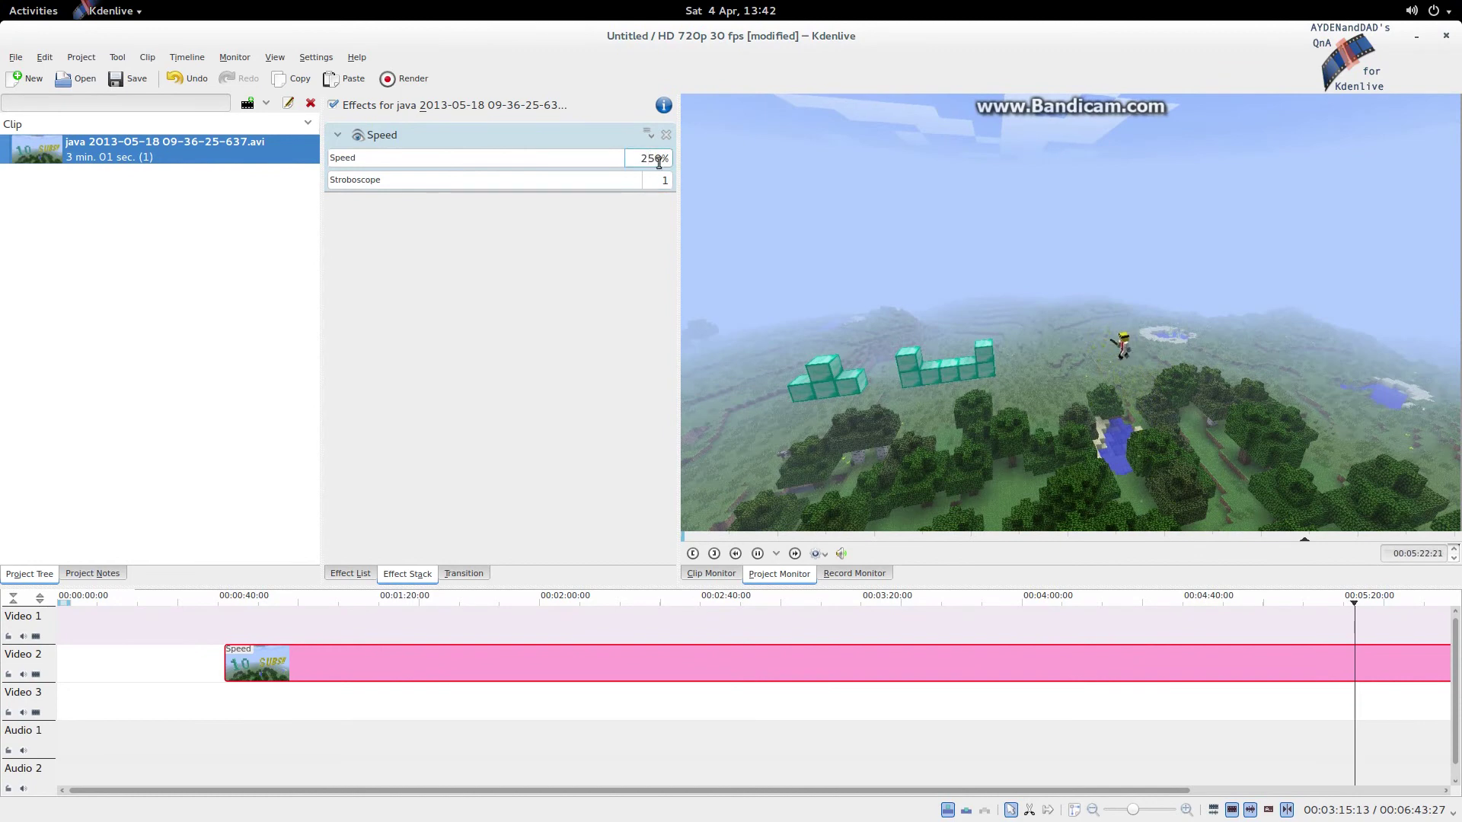
type("250")
key("BackSpace")
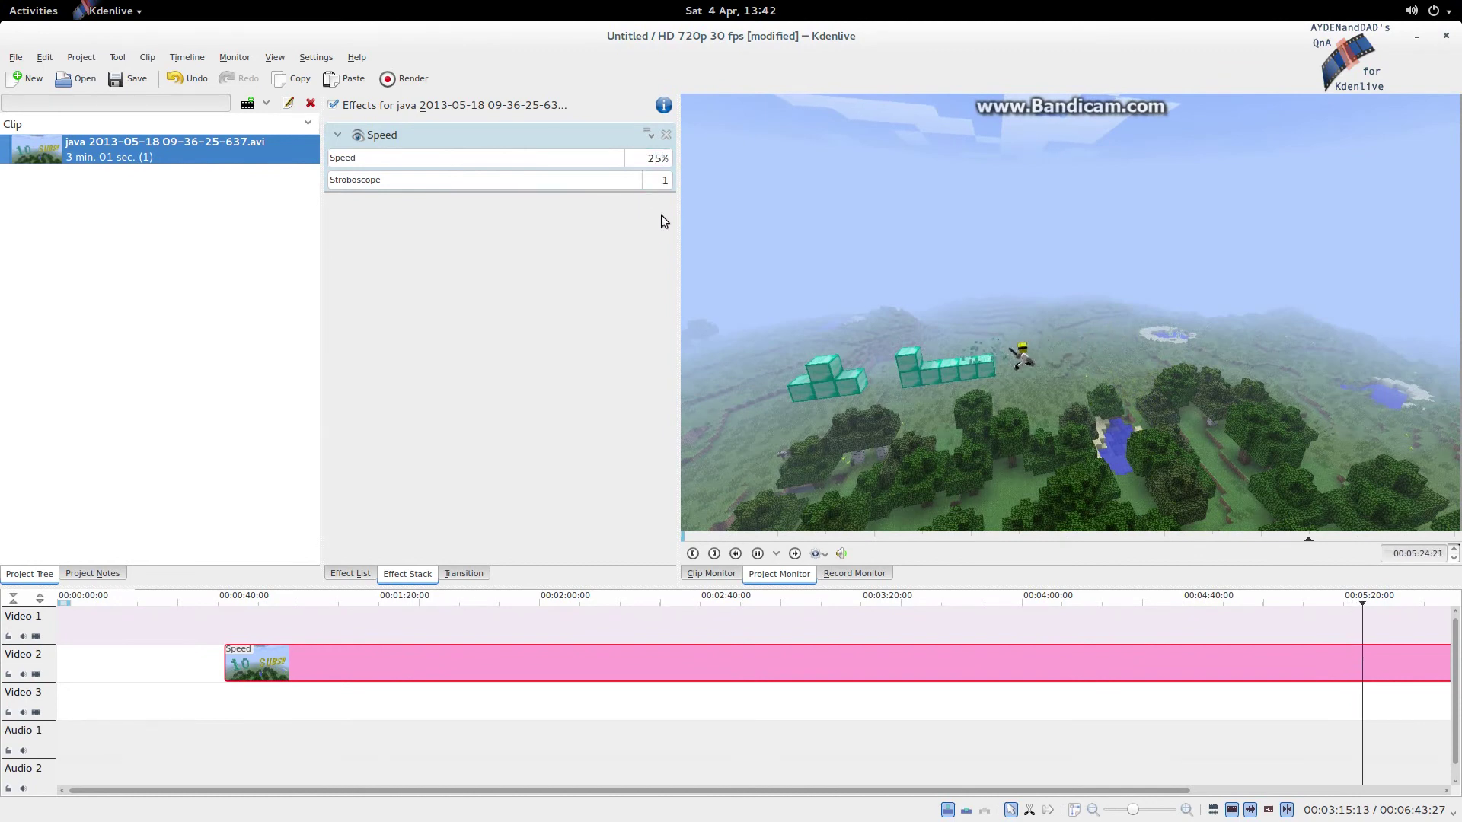
key("Return")
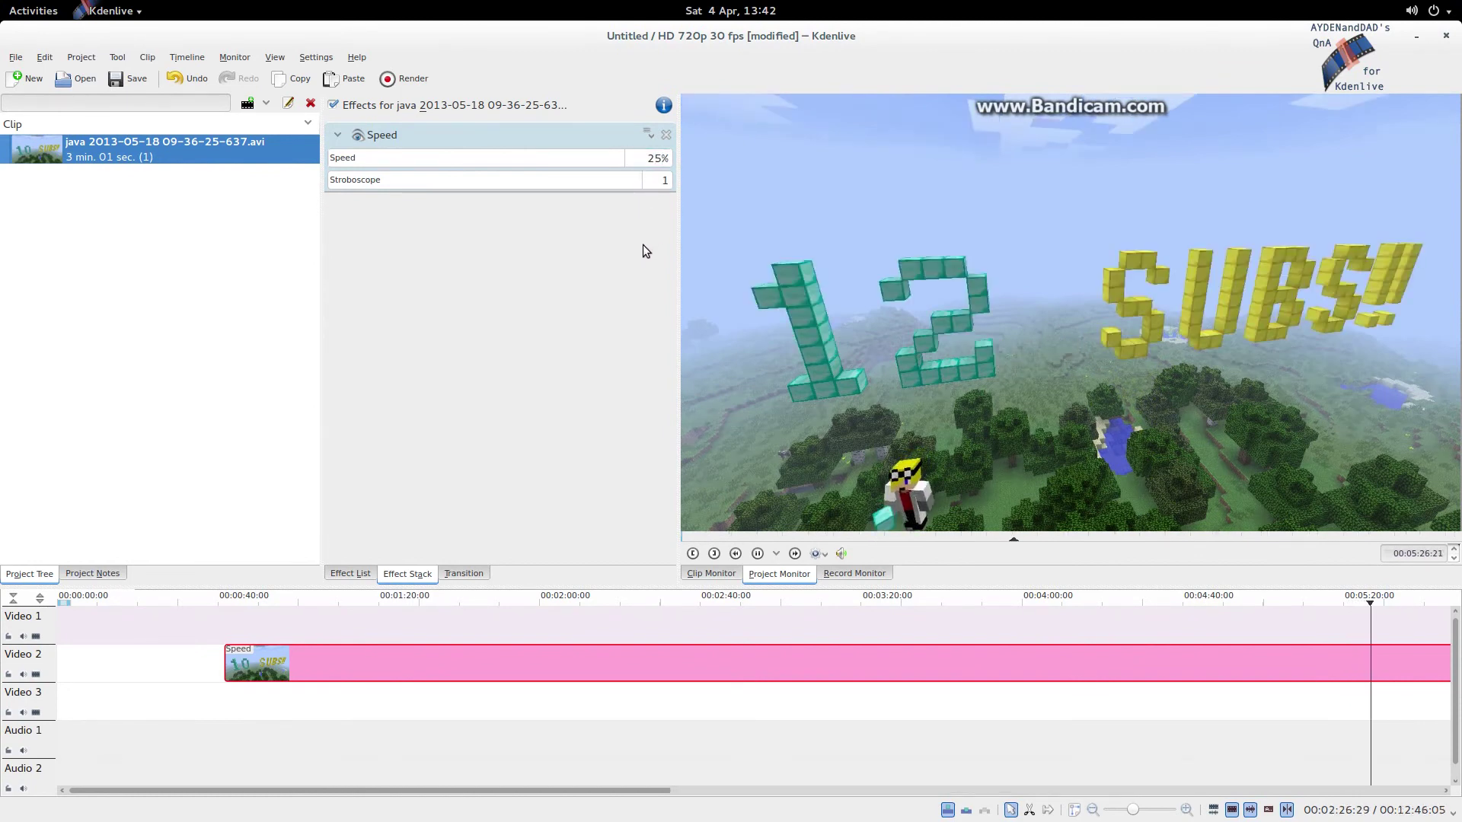
left_click(1119, 812)
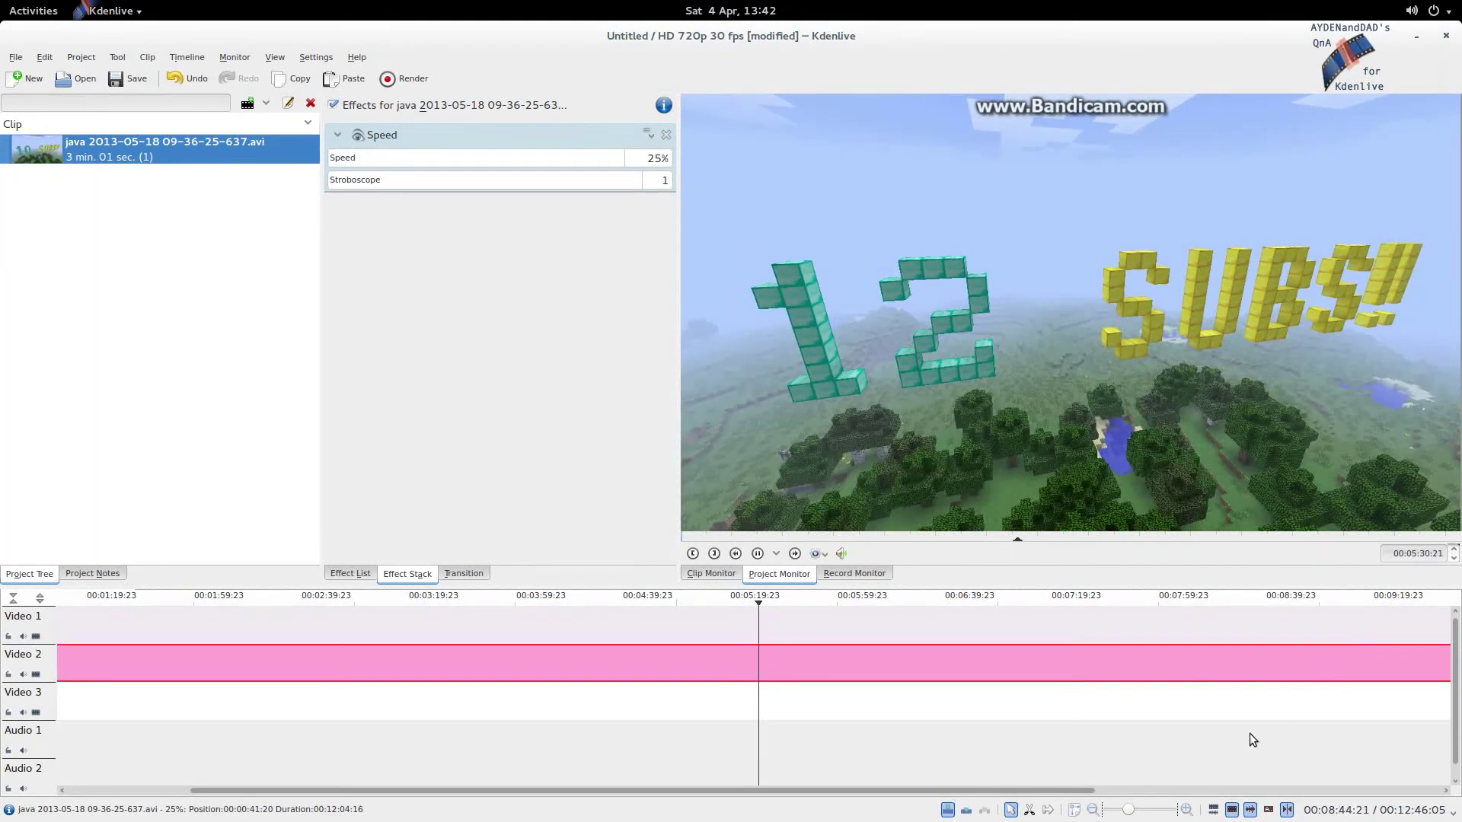
left_click(1074, 810)
left_click(709, 636)
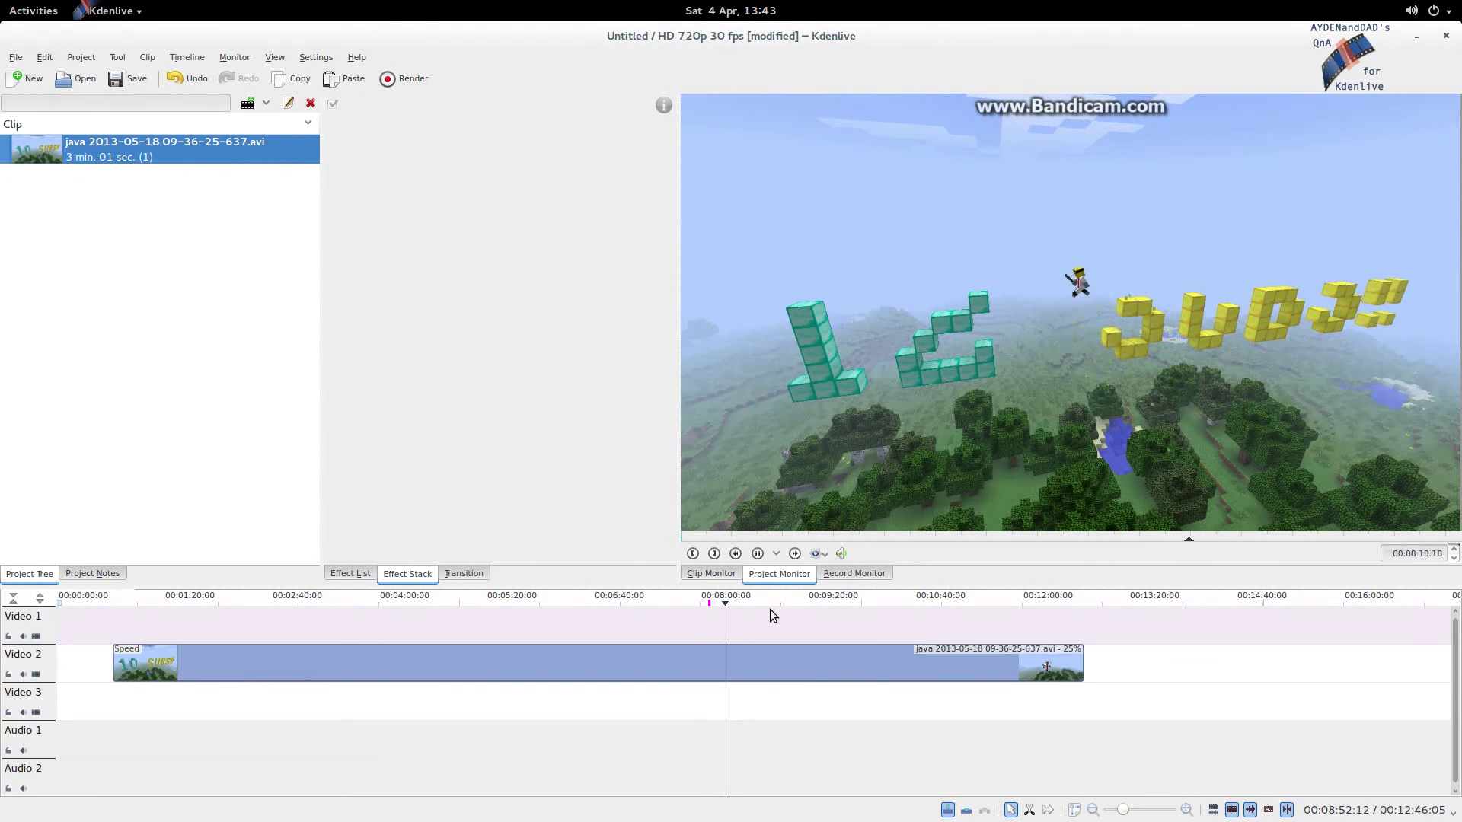
- Select the Video 2 clip to confirm its Speed effect reads 25% with Stroboscope 1
left_click(718, 662)
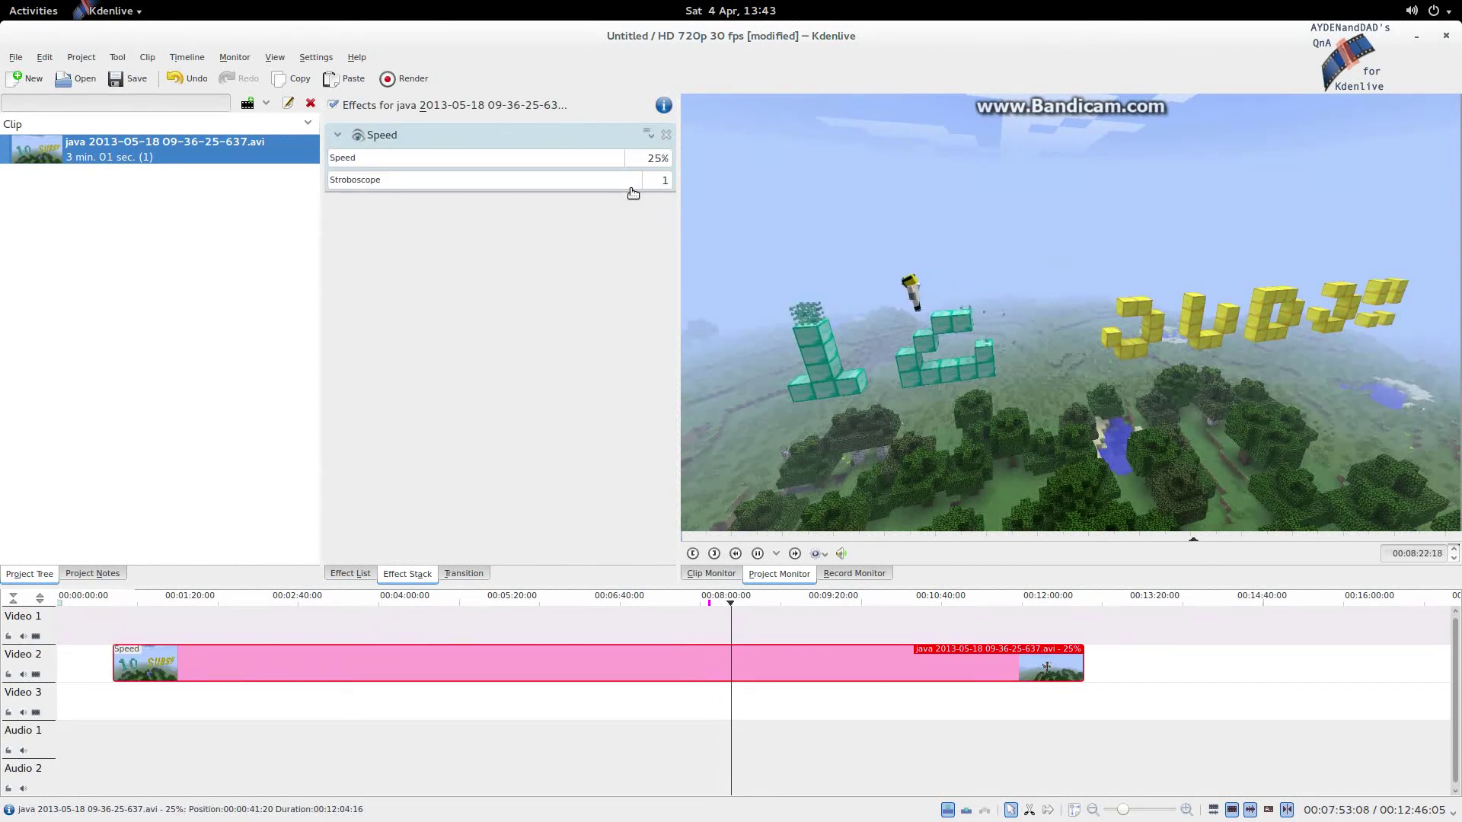